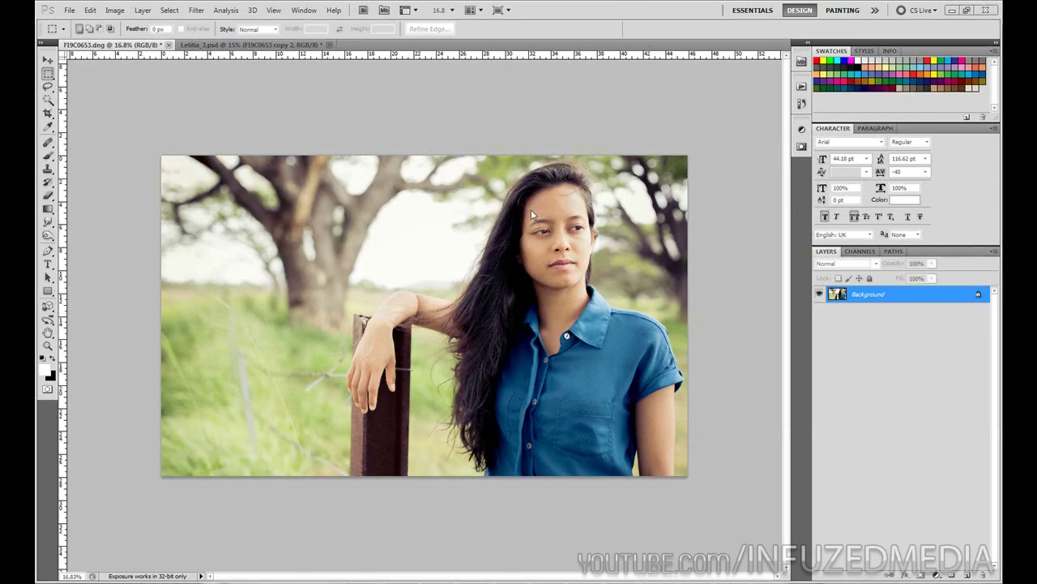
Compare the finished edit in Letitia_3.psd with the original photo in FI9C0653.dng
{"action": "left_click", "coordinate": [241, 45]}
{"action": "scroll", "coordinate": [288, 154], "scroll_direction": "up", "scroll_amount": 3}
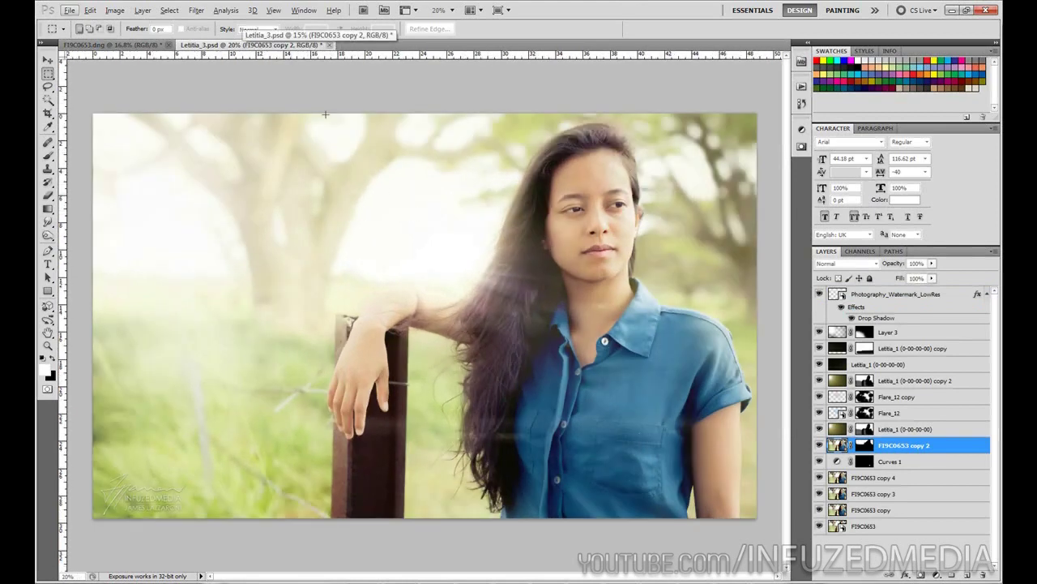
{"action": "left_click", "coordinate": [114, 45]}
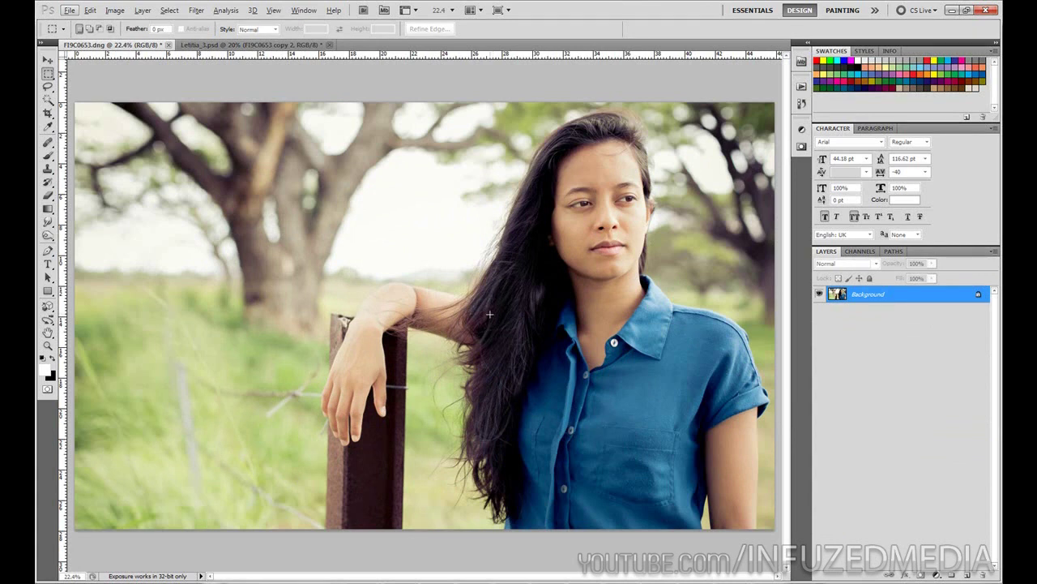
{"action": "scroll", "coordinate": [490, 313], "scroll_direction": "down", "scroll_amount": 1}
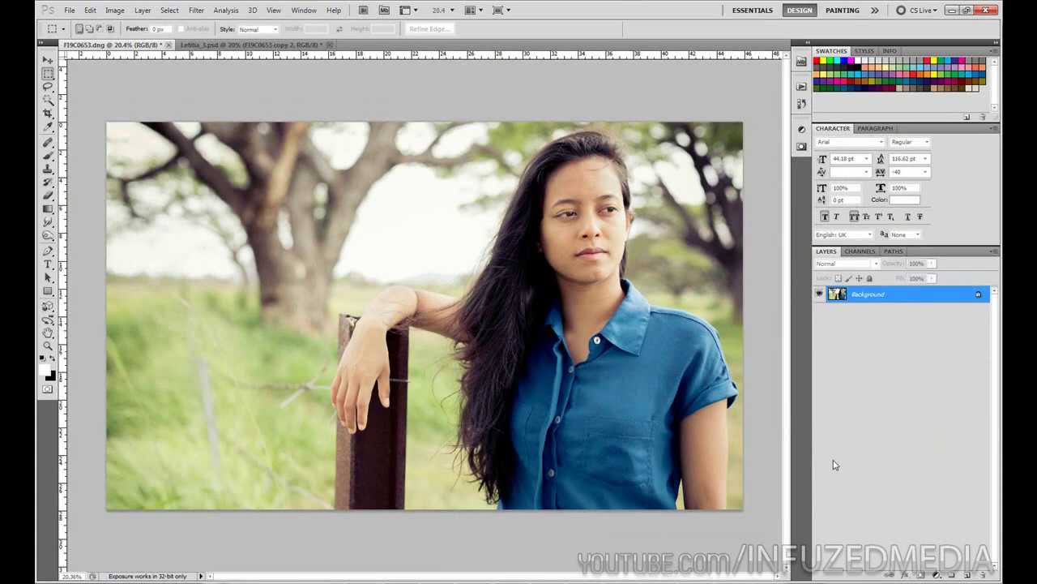
Duplicate the Background layer and activate the Healing Brush tool for retouching the forehead
{"action": "key", "text": "ctrl+j"}
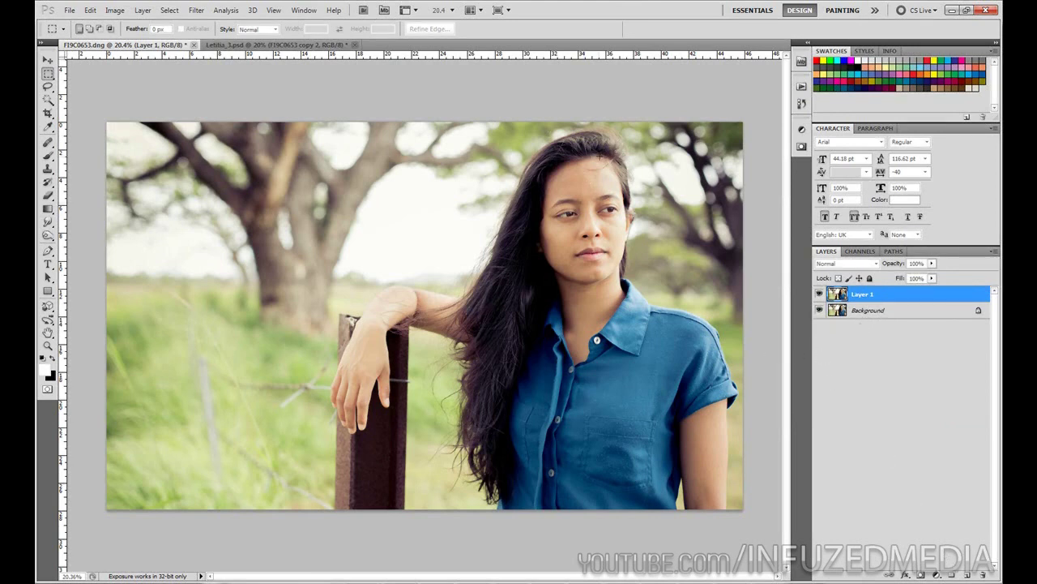
{"action": "scroll", "coordinate": [609, 173], "scroll_direction": "up", "scroll_amount": 5}
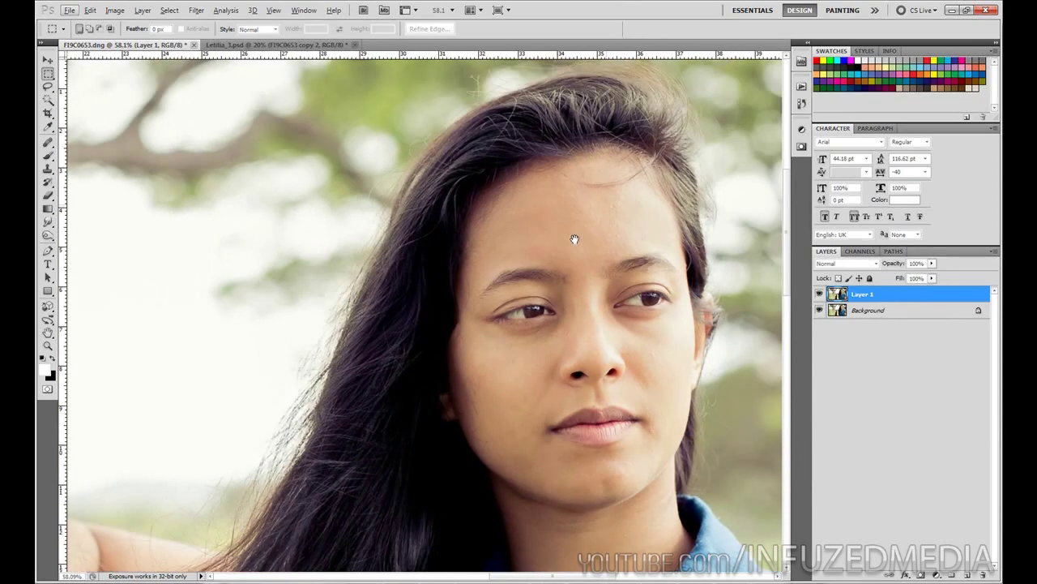
{"action": "scroll", "coordinate": [584, 226], "scroll_direction": "up", "scroll_amount": 3}
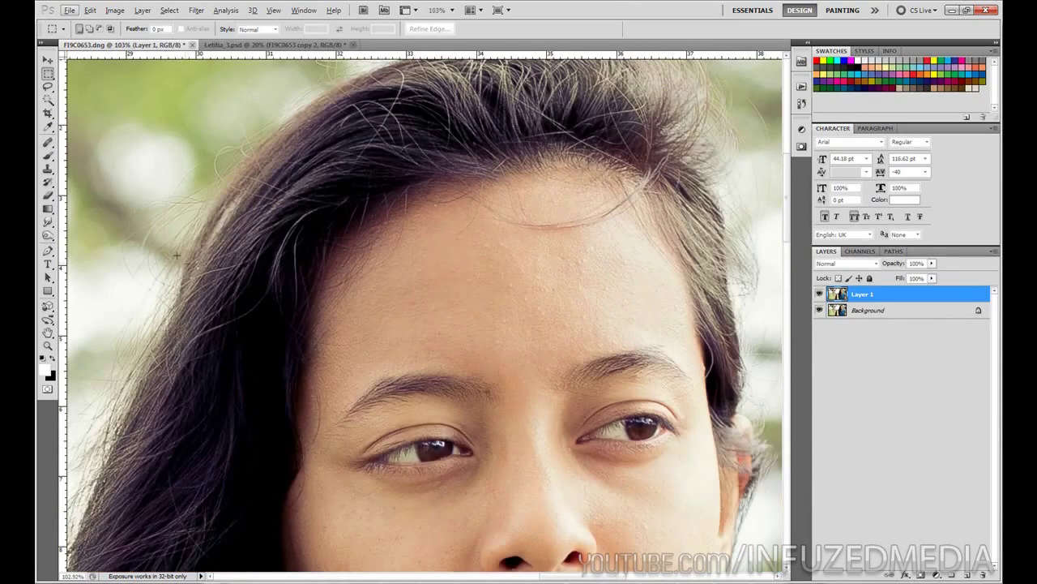
{"action": "left_click", "coordinate": [48, 143]}
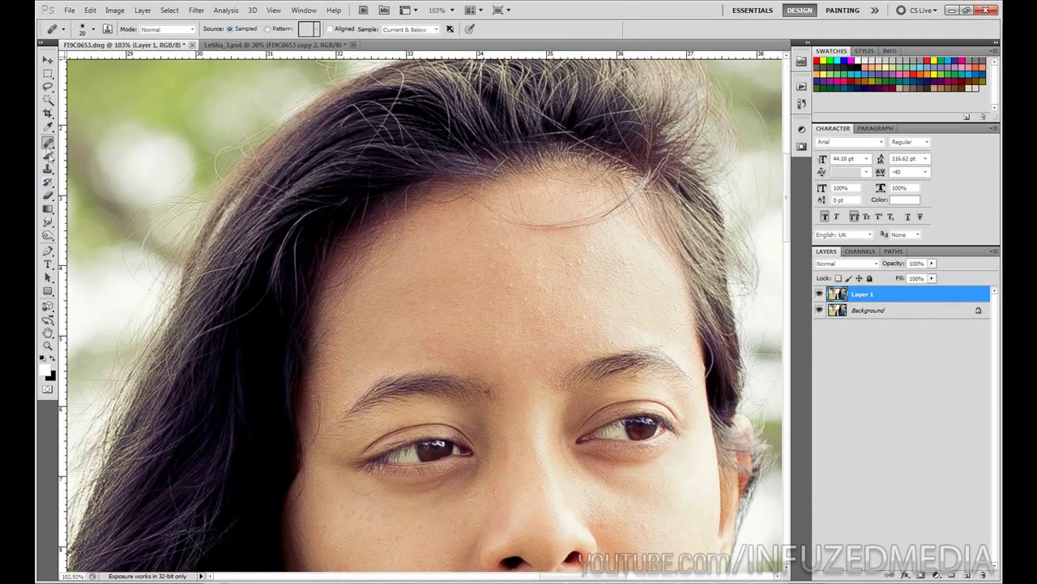
{"action": "right_click", "coordinate": [50, 145]}
{"action": "left_click", "coordinate": [95, 153]}
{"action": "scroll", "coordinate": [561, 251], "scroll_direction": "up", "scroll_amount": 1}
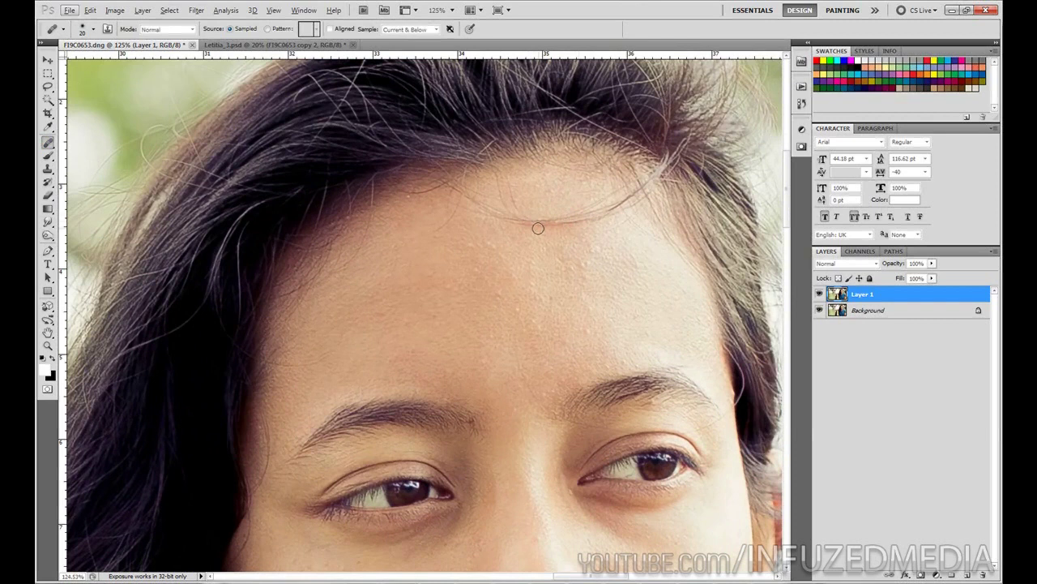
Set the Healing Brush size to 25 px and heal the stray hair strand across the forehead using nearby skin as the source
{"action": "left_click", "coordinate": [505, 230], "text": "alt"}
{"action": "right_click", "coordinate": [517, 241]}
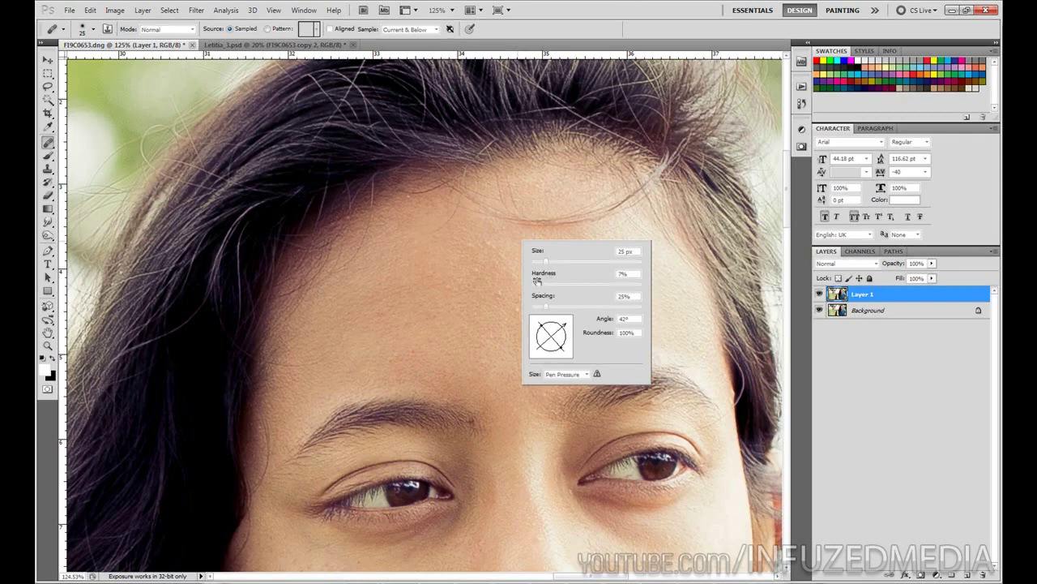
{"action": "left_click", "coordinate": [514, 241], "text": "alt"}
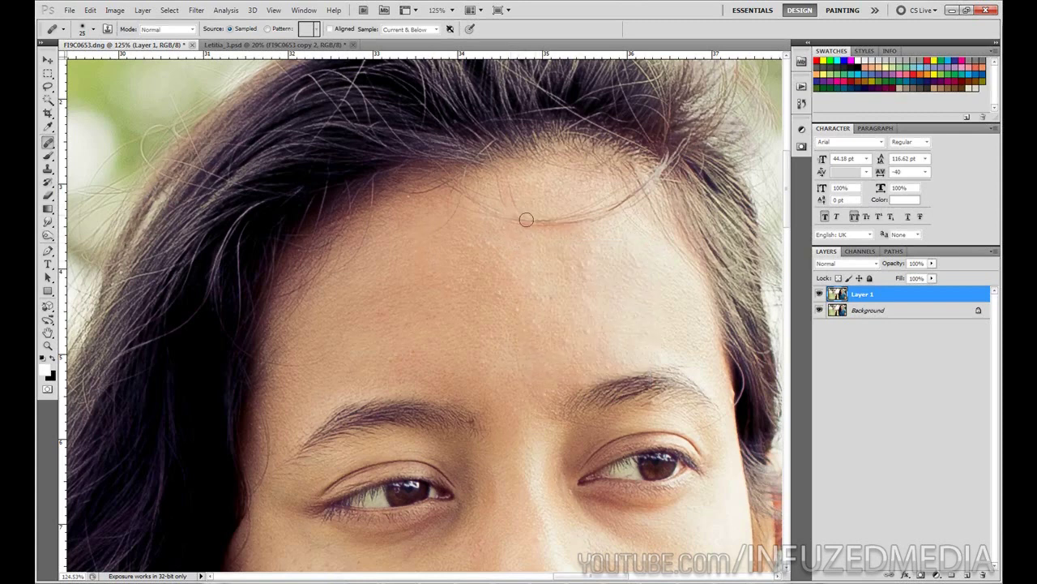
{"action": "mouse_move", "coordinate": [526, 222]}
{"action": "left_mouse_down"}
{"action": "mouse_move", "coordinate": [604, 216]}
{"action": "mouse_move", "coordinate": [539, 222]}
{"action": "mouse_move", "coordinate": [491, 212]}
{"action": "left_mouse_up"}
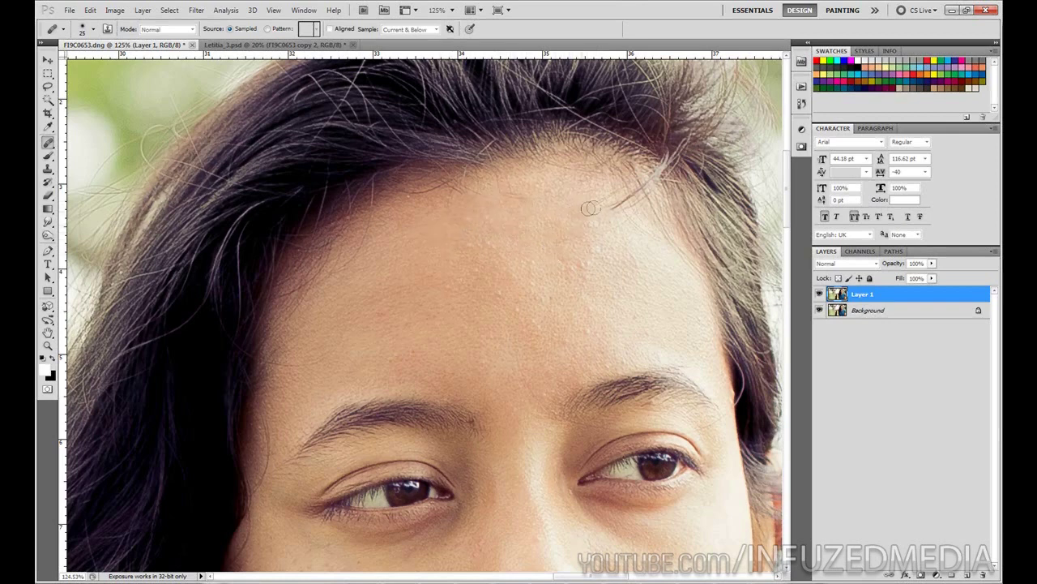
{"action": "left_click_drag", "start_coordinate": [598, 206], "coordinate": [582, 216]}
Heal the fine stray hairs on the upper forehead just below the hairline with freshly sampled skin
{"action": "left_click", "coordinate": [543, 212], "text": "alt"}
{"action": "left_click_drag", "start_coordinate": [510, 197], "coordinate": [503, 193]}
{"action": "left_click", "coordinate": [474, 193]}
{"action": "left_click", "coordinate": [505, 214], "text": "alt"}
{"action": "left_click", "coordinate": [502, 187]}
Heal the remaining end of the hair strand near the right side of the forehead with sampled skin
{"action": "left_click", "coordinate": [625, 232], "text": "alt"}
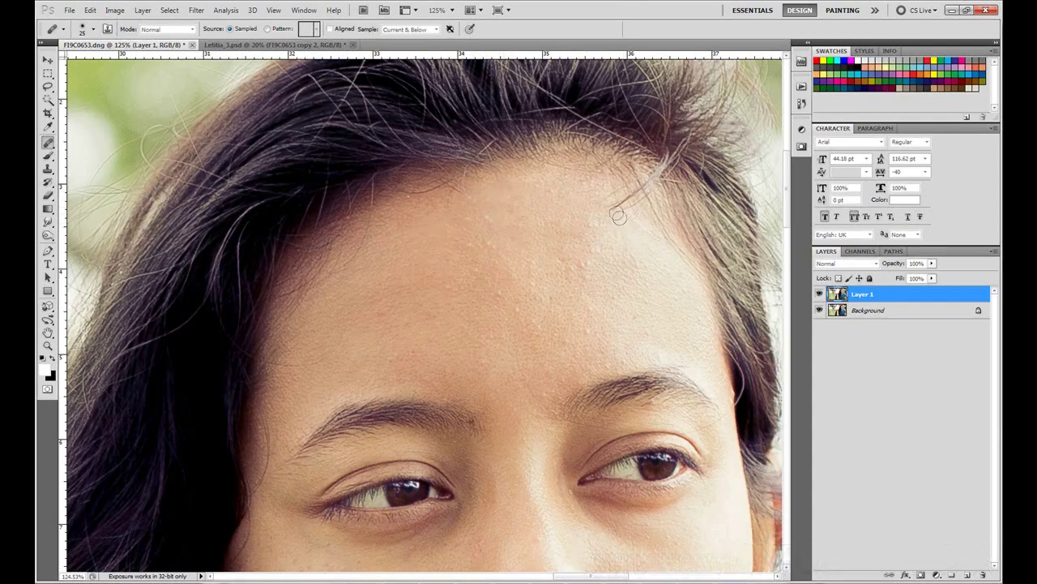
{"action": "mouse_move", "coordinate": [618, 213]}
{"action": "left_mouse_down"}
{"action": "mouse_move", "coordinate": [641, 191]}
{"action": "mouse_move", "coordinate": [623, 203]}
{"action": "mouse_move", "coordinate": [614, 196]}
{"action": "mouse_move", "coordinate": [636, 188]}
{"action": "left_mouse_up"}
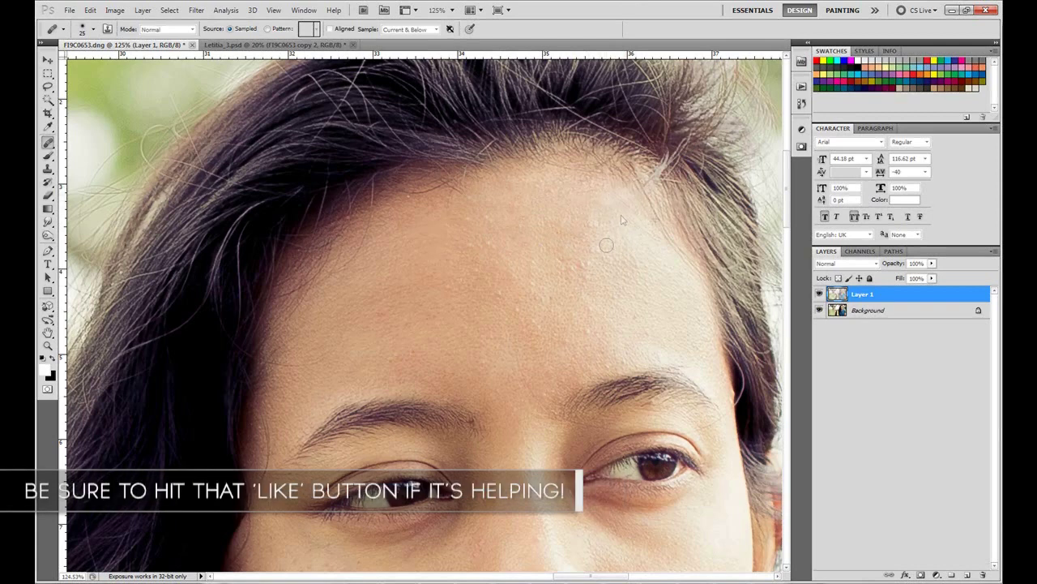
{"action": "left_click", "coordinate": [624, 242], "text": "alt"}
{"action": "left_click_drag", "start_coordinate": [613, 227], "coordinate": [627, 225]}
Add a new empty layer above the retouched copy with the whole photo in view
{"action": "scroll", "coordinate": [604, 317], "scroll_direction": "down", "scroll_amount": 5}
{"action": "scroll", "coordinate": [574, 333], "scroll_direction": "down", "scroll_amount": 2}
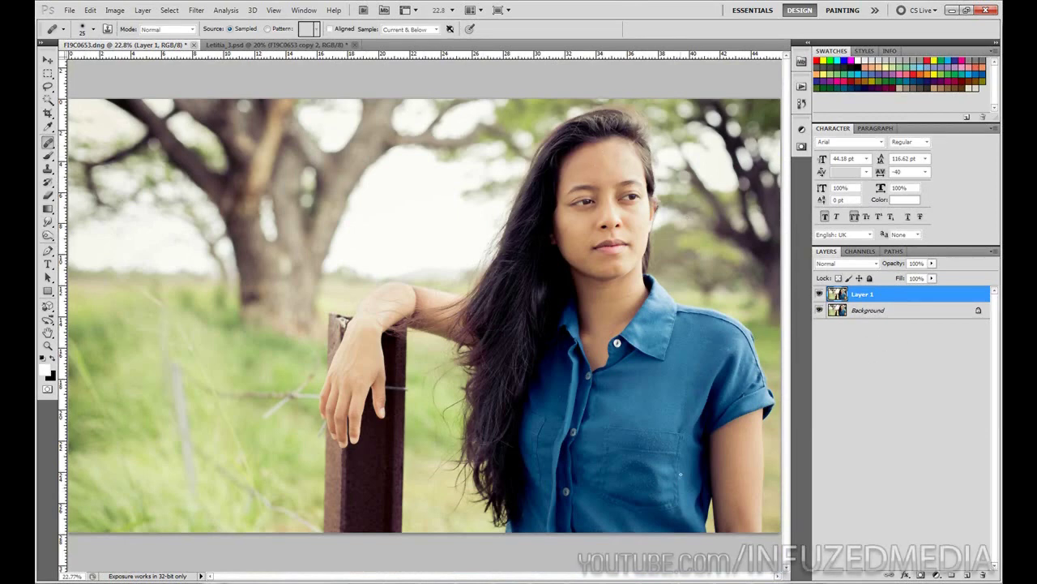
{"action": "left_click", "coordinate": [967, 574]}
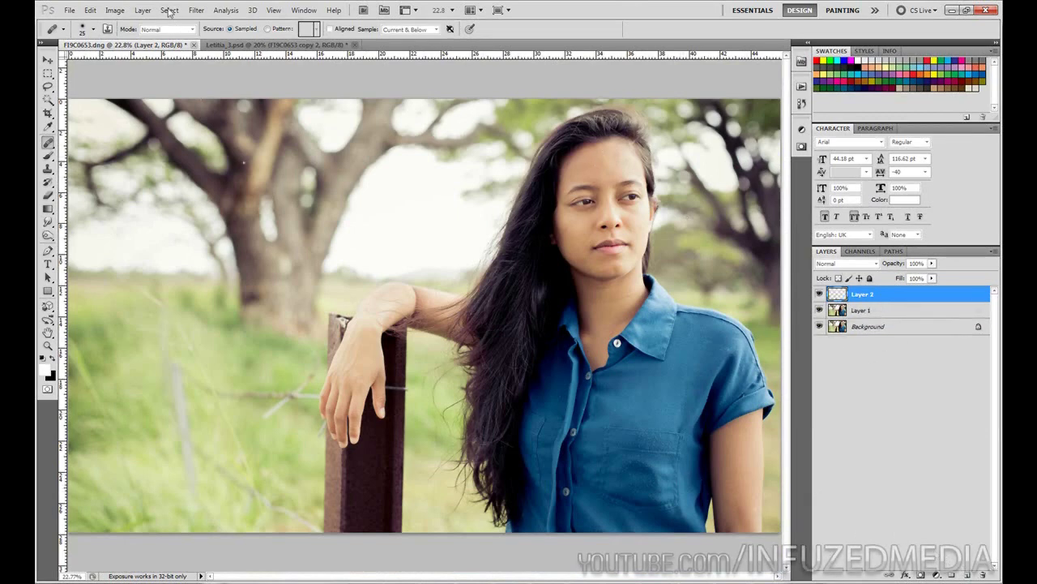
{"action": "left_click", "coordinate": [142, 9]}
{"action": "mouse_move", "coordinate": [243, 23]}
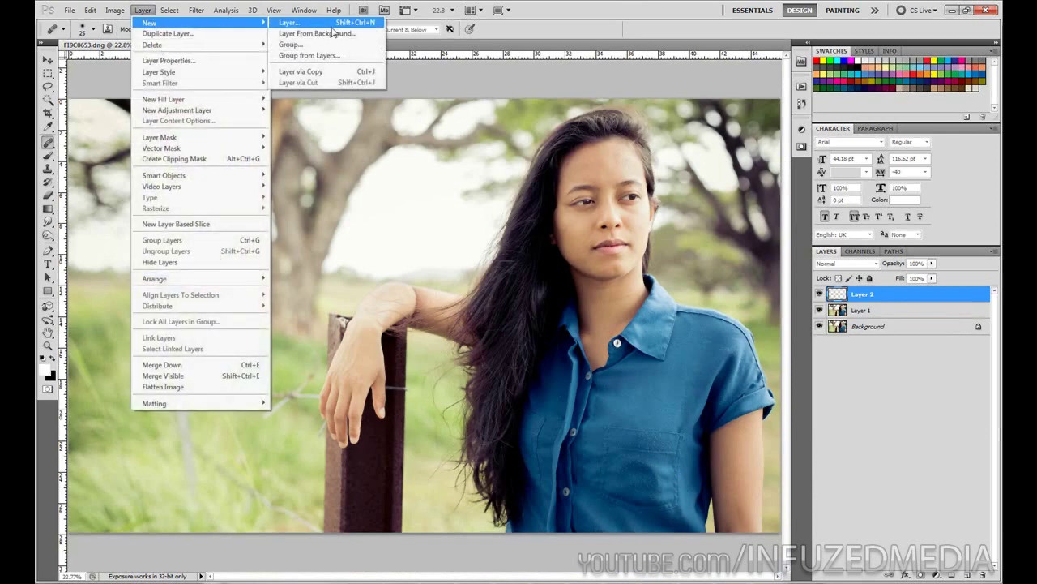
{"action": "left_click", "coordinate": [402, 116]}
{"action": "scroll", "coordinate": [348, 188], "scroll_direction": "down", "scroll_amount": 4}
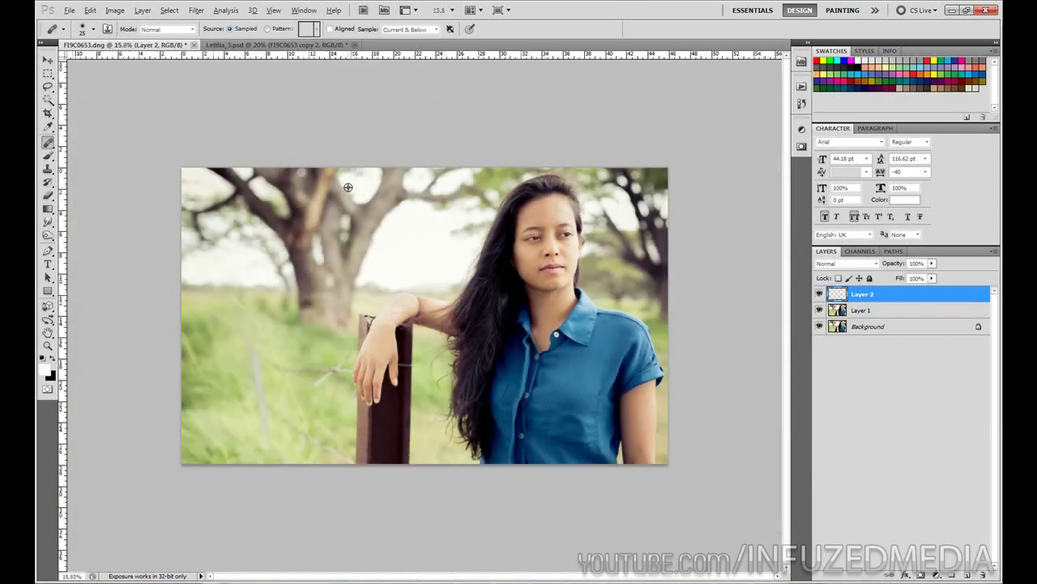
{"action": "scroll", "coordinate": [347, 187], "scroll_direction": "up", "scroll_amount": 1}
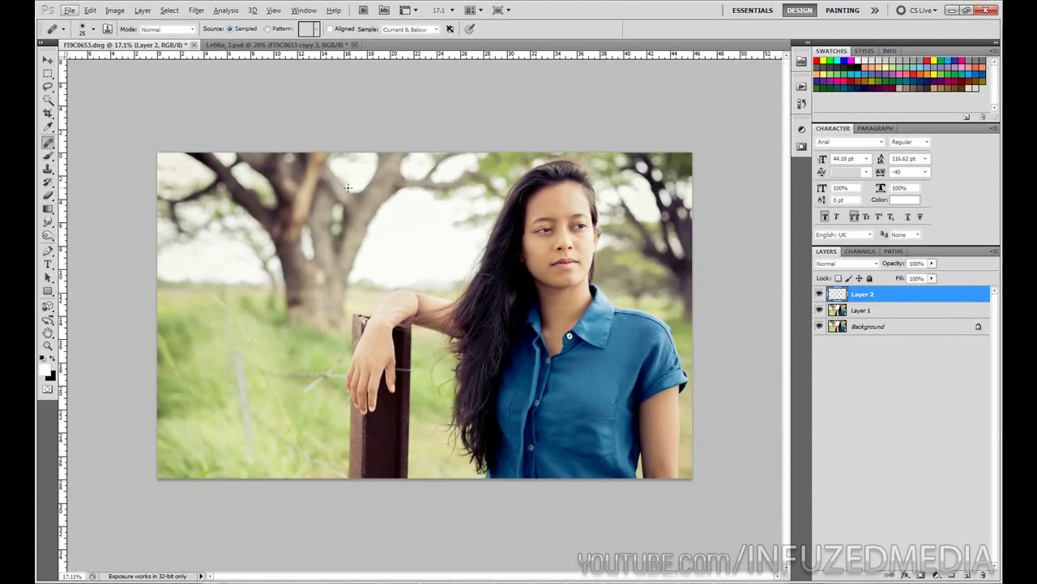
Activate the Brush tool and set the foreground colour to light yellow f8f99b
{"action": "key", "text": "b"}
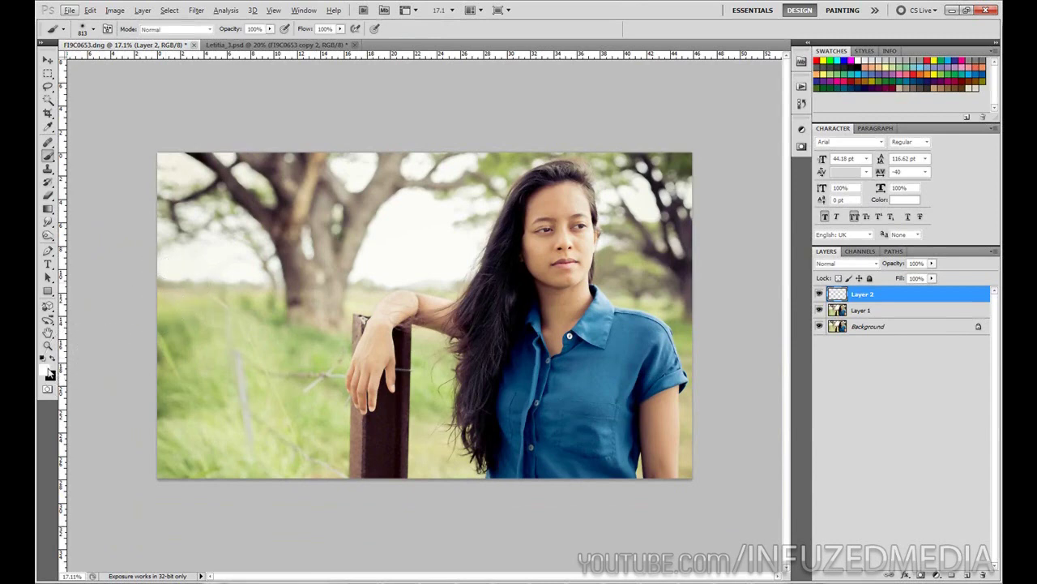
{"action": "left_click", "coordinate": [45, 368]}
{"action": "left_click_drag", "start_coordinate": [461, 420], "coordinate": [460, 400]}
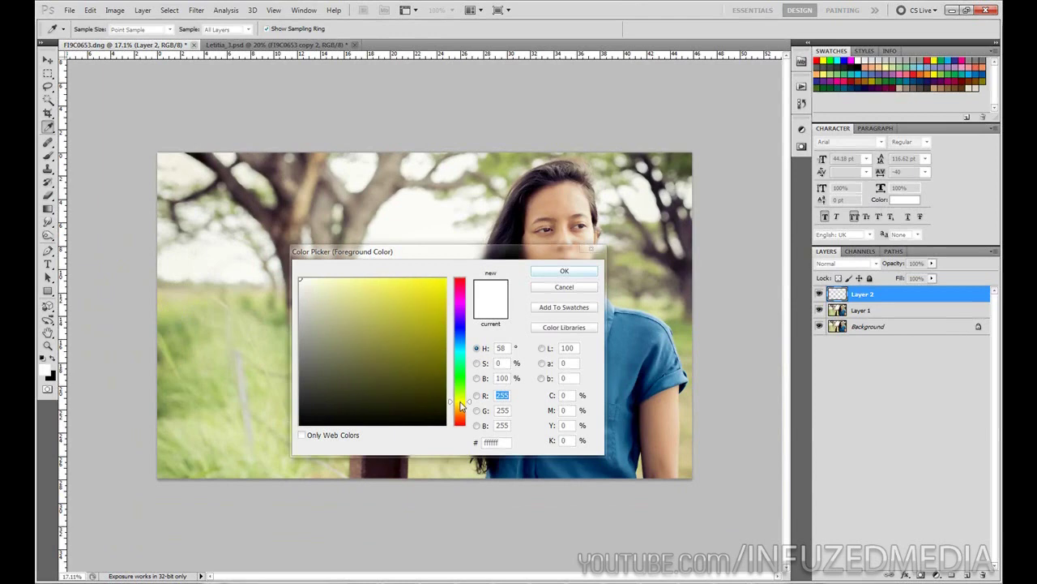
{"action": "left_click_drag", "start_coordinate": [330, 281], "coordinate": [355, 282]}
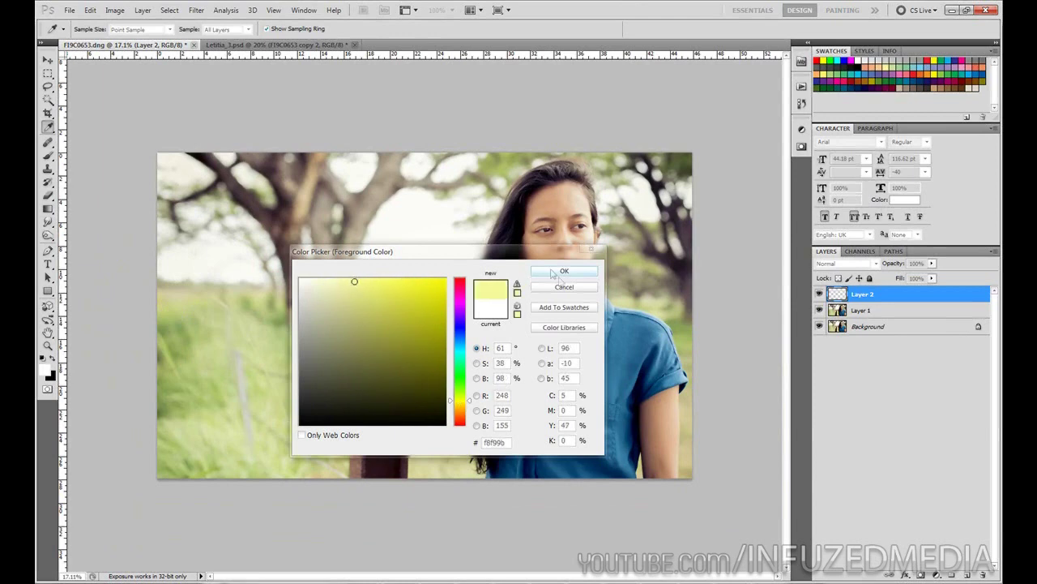
{"action": "left_click", "coordinate": [558, 272]}
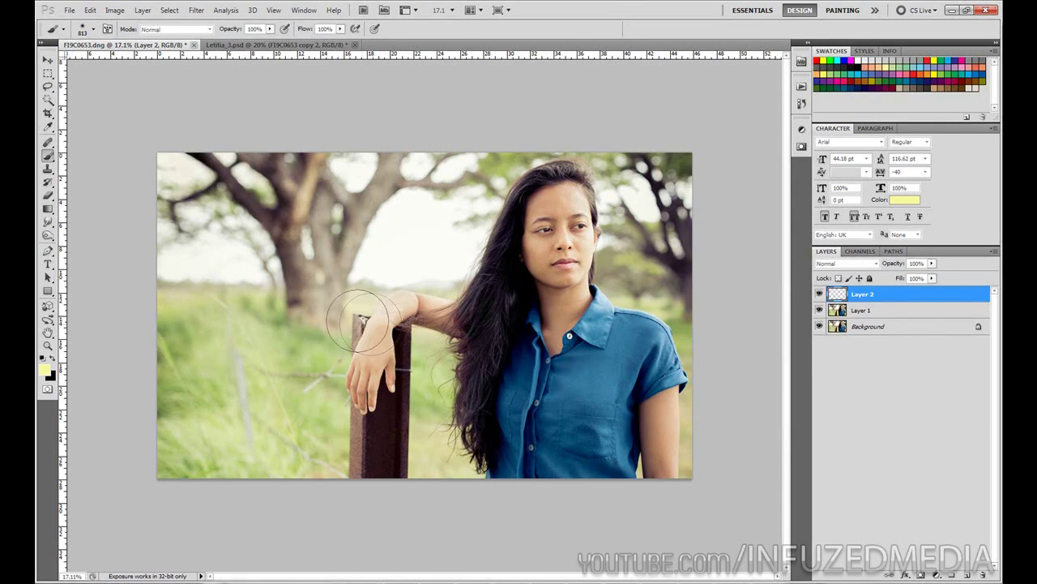
Set the soft brush size to 2500 px and paint yellow across the upper half of the photo on the new layer
{"action": "right_click", "coordinate": [316, 306]}
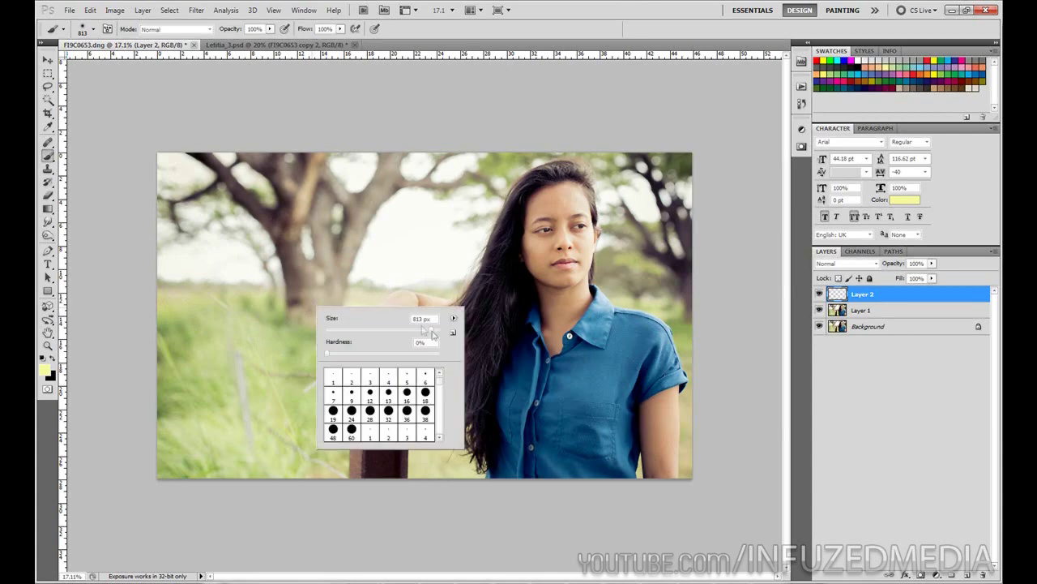
{"action": "left_click_drag", "start_coordinate": [425, 330], "coordinate": [444, 331]}
{"action": "left_click", "coordinate": [48, 73]}
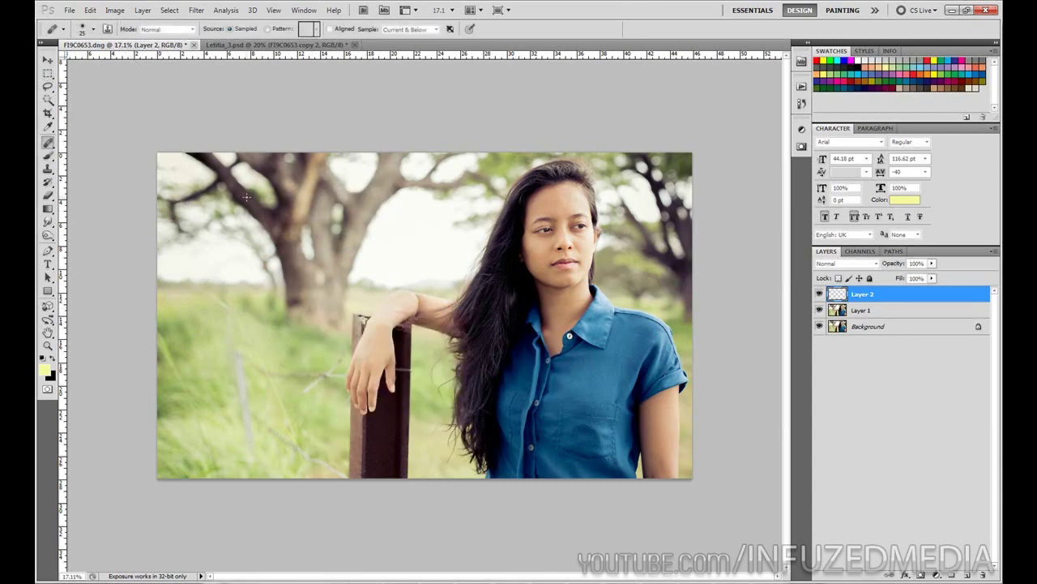
{"action": "key", "text": "b"}
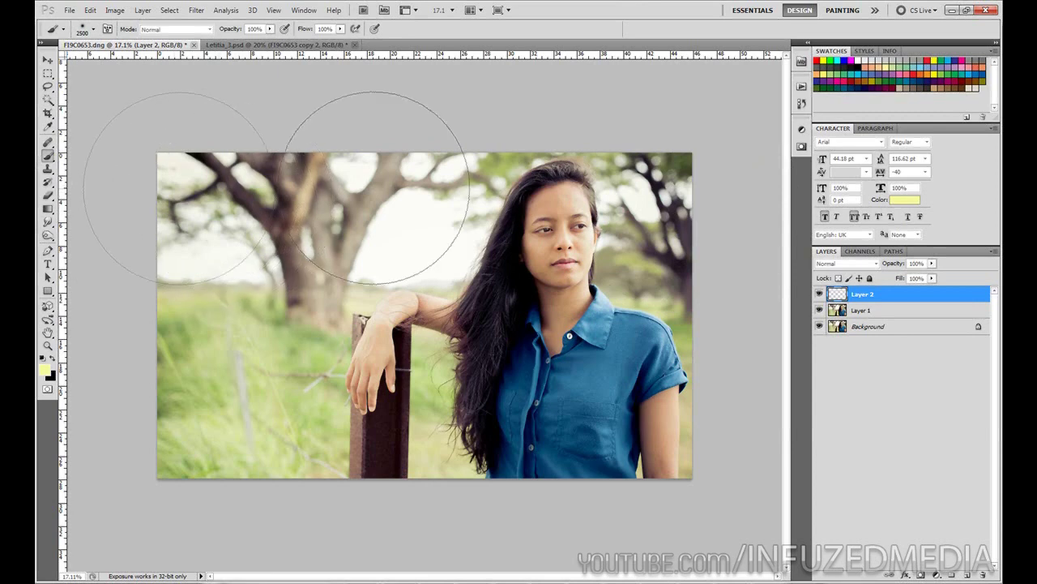
{"action": "mouse_move", "coordinate": [644, 162]}
{"action": "left_mouse_down"}
{"action": "mouse_move", "coordinate": [668, 186]}
{"action": "mouse_move", "coordinate": [97, 191]}
{"action": "mouse_move", "coordinate": [409, 223]}
{"action": "mouse_move", "coordinate": [762, 227]}
{"action": "mouse_move", "coordinate": [587, 242]}
{"action": "mouse_move", "coordinate": [113, 220]}
{"action": "left_mouse_up"}
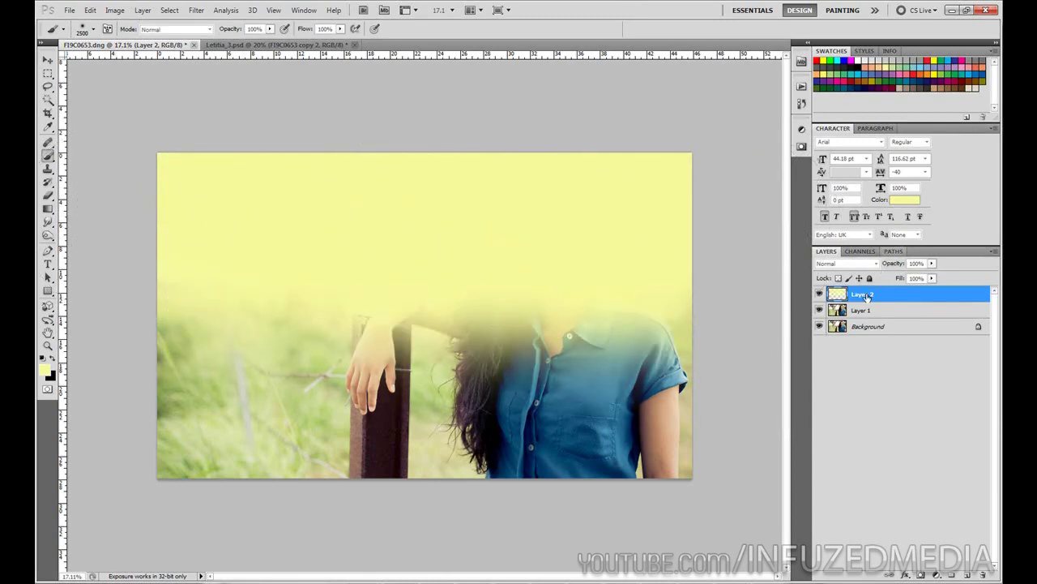
Set the yellow layer's blend mode to Screen with 46% opacity, and compare the photo with and without it
{"action": "left_click", "coordinate": [865, 266]}
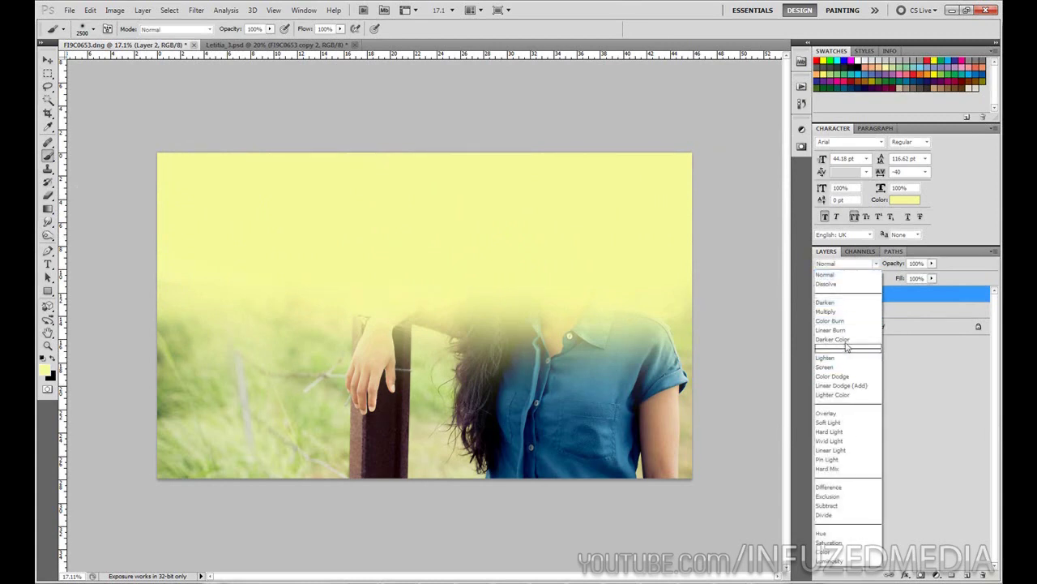
{"action": "left_click", "coordinate": [818, 272]}
{"action": "left_click", "coordinate": [850, 264]}
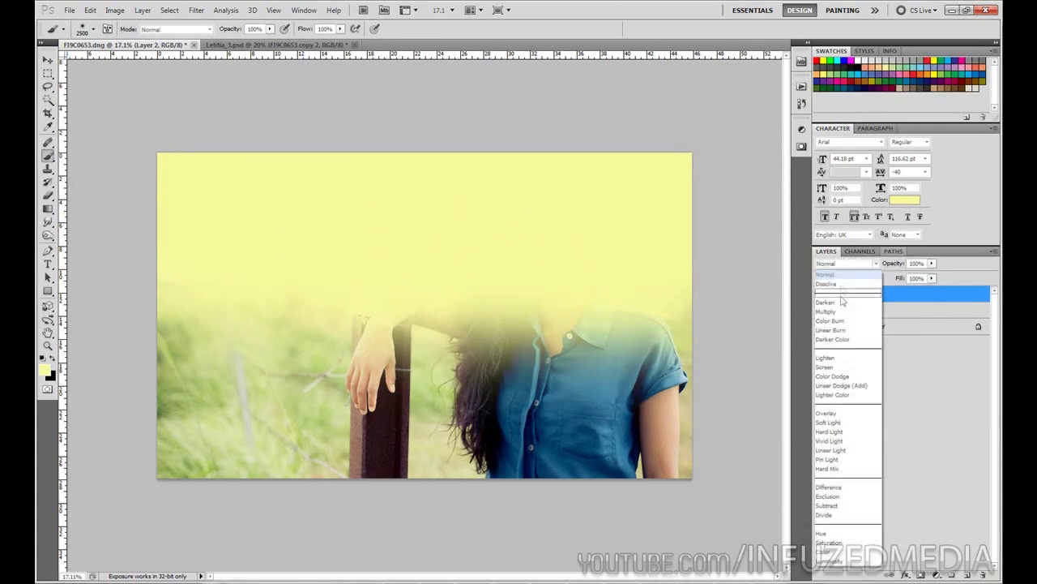
{"action": "left_click", "coordinate": [824, 367]}
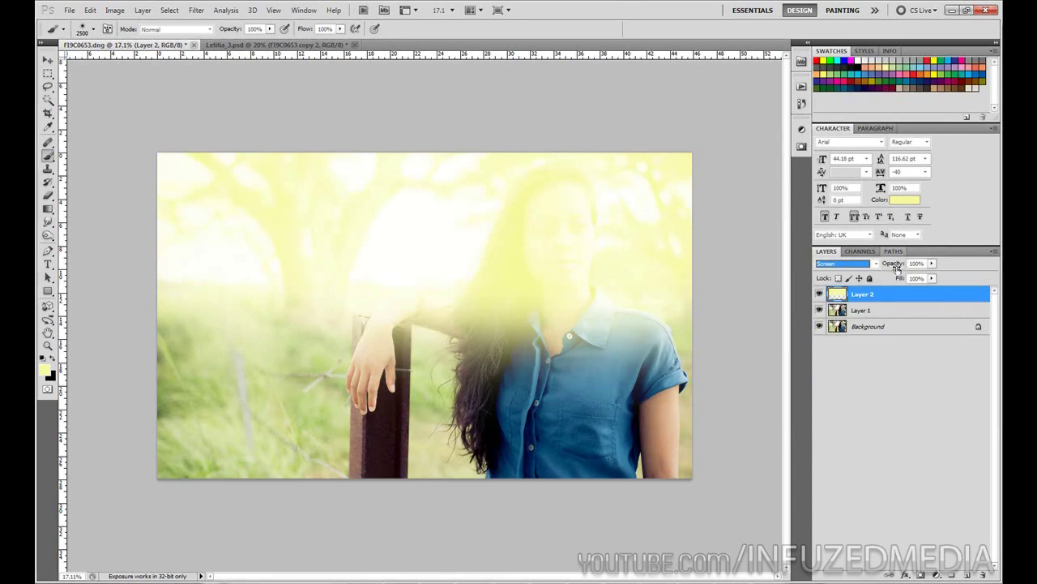
{"action": "left_click_drag", "start_coordinate": [896, 266], "coordinate": [866, 265]}
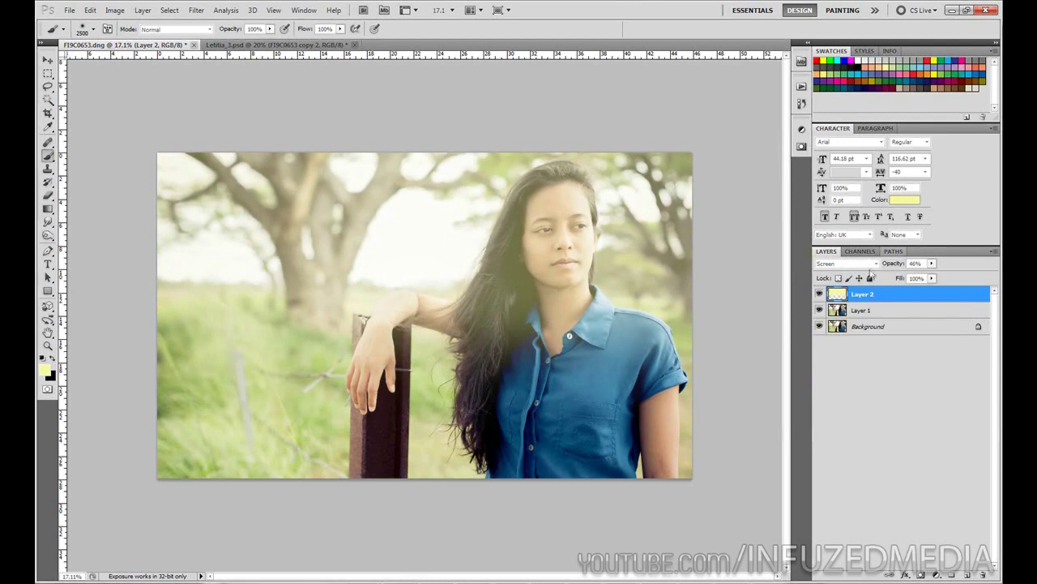
{"action": "left_click", "coordinate": [819, 294]}
{"action": "left_click", "coordinate": [819, 294]}
Add a layer mask to the yellow layer and set a soft black brush to 349 px
{"action": "left_click", "coordinate": [922, 575]}
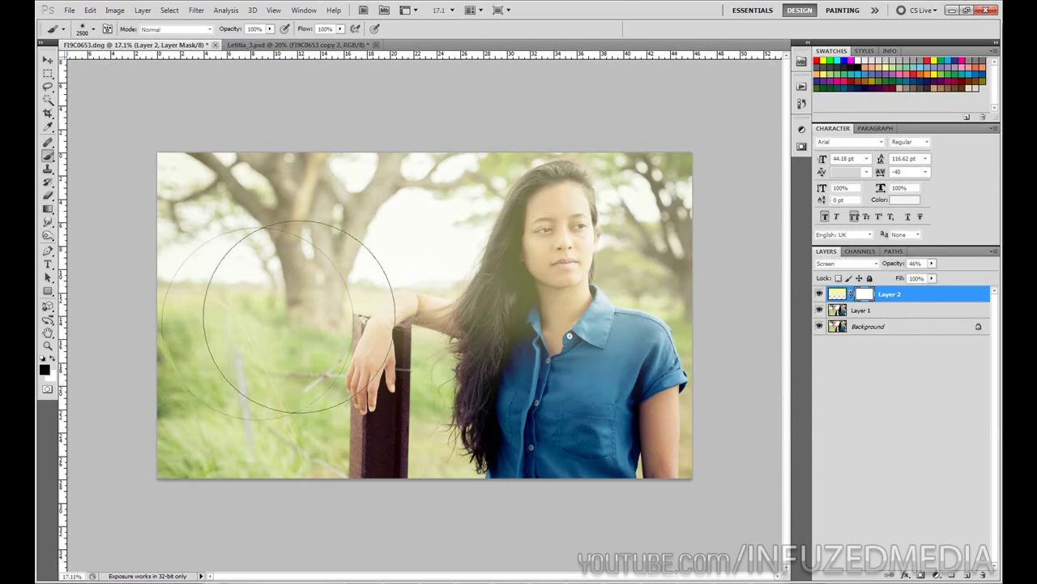
{"action": "right_click", "coordinate": [576, 271]}
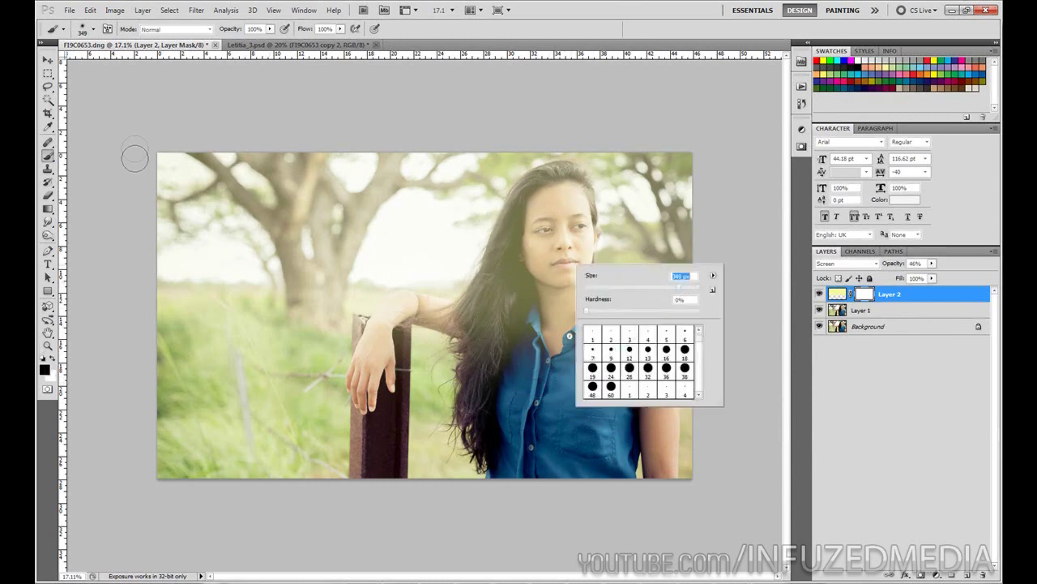
{"action": "left_click", "coordinate": [96, 194]}
Paint black on the layer mask over the woman's face, hair, neck and shirt to clear the yellow haze
{"action": "scroll", "coordinate": [440, 305], "scroll_direction": "up", "scroll_amount": 6}
{"action": "mouse_move", "coordinate": [641, 266]}
{"action": "left_mouse_down"}
{"action": "mouse_move", "coordinate": [564, 301]}
{"action": "mouse_move", "coordinate": [539, 328]}
{"action": "left_mouse_up"}
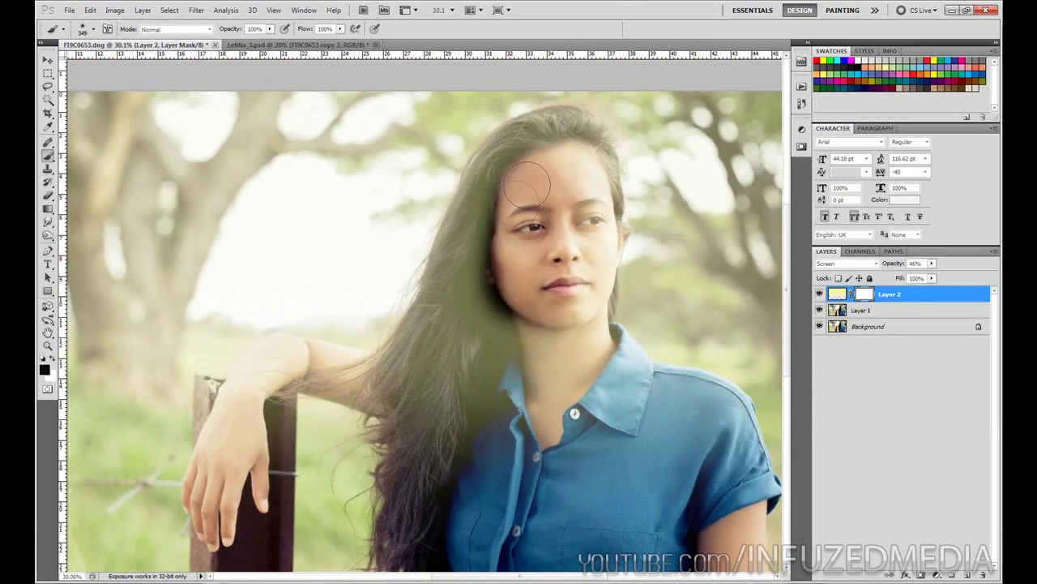
{"action": "mouse_move", "coordinate": [527, 185]}
{"action": "left_mouse_down"}
{"action": "mouse_move", "coordinate": [521, 290]}
{"action": "mouse_move", "coordinate": [454, 442]}
{"action": "mouse_move", "coordinate": [423, 554]}
{"action": "mouse_move", "coordinate": [455, 318]}
{"action": "left_mouse_up"}
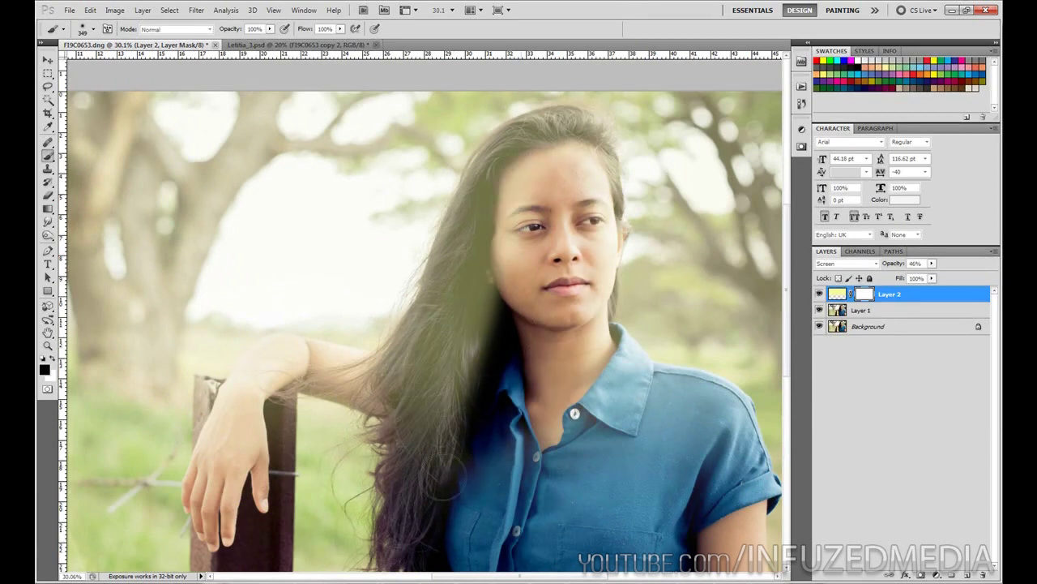
{"action": "mouse_move", "coordinate": [478, 310]}
{"action": "left_mouse_down"}
{"action": "mouse_move", "coordinate": [505, 369]}
{"action": "mouse_move", "coordinate": [432, 477]}
{"action": "mouse_move", "coordinate": [440, 324]}
{"action": "mouse_move", "coordinate": [486, 203]}
{"action": "mouse_move", "coordinate": [555, 112]}
{"action": "mouse_move", "coordinate": [596, 120]}
{"action": "mouse_move", "coordinate": [612, 213]}
{"action": "mouse_move", "coordinate": [594, 340]}
{"action": "mouse_move", "coordinate": [624, 437]}
{"action": "mouse_move", "coordinate": [609, 435]}
{"action": "mouse_move", "coordinate": [660, 454]}
{"action": "mouse_move", "coordinate": [648, 401]}
{"action": "left_mouse_up"}
Set the soft brush to 2500 px with white and dab the yellow layer's mask beside the woman's shoulder
{"action": "right_click", "coordinate": [673, 438]}
{"action": "left_click_drag", "start_coordinate": [786, 459], "coordinate": [797, 460]}
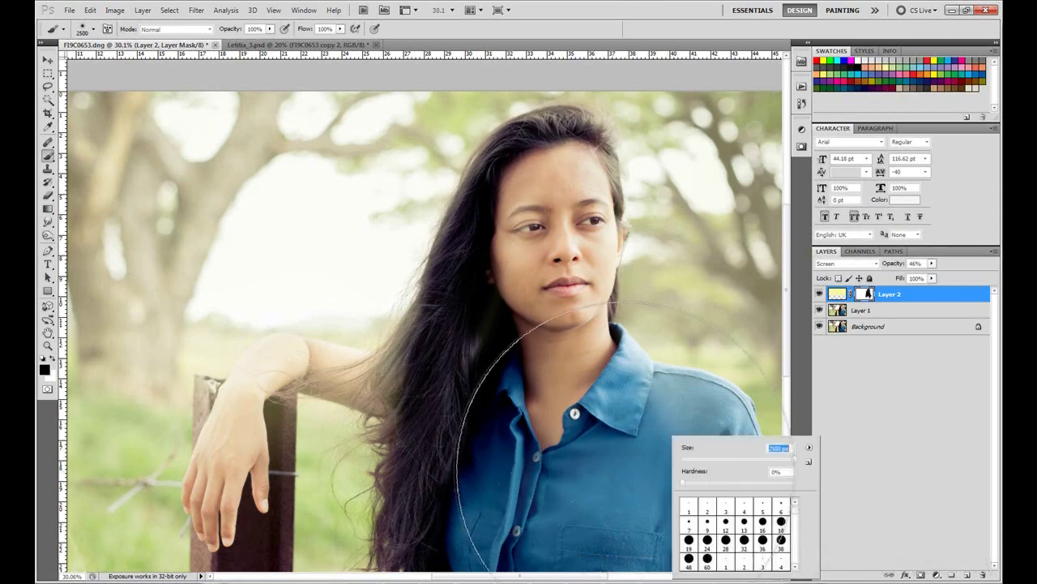
{"action": "left_click", "coordinate": [620, 491]}
{"action": "key", "text": "x"}
{"action": "key", "text": "ctrl+0"}
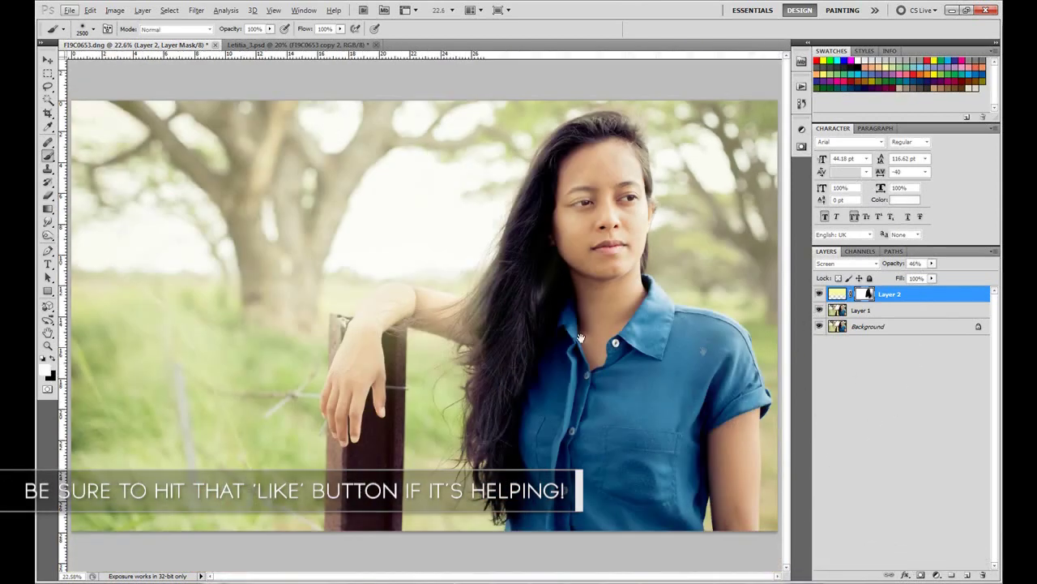
{"action": "left_click", "coordinate": [761, 294]}
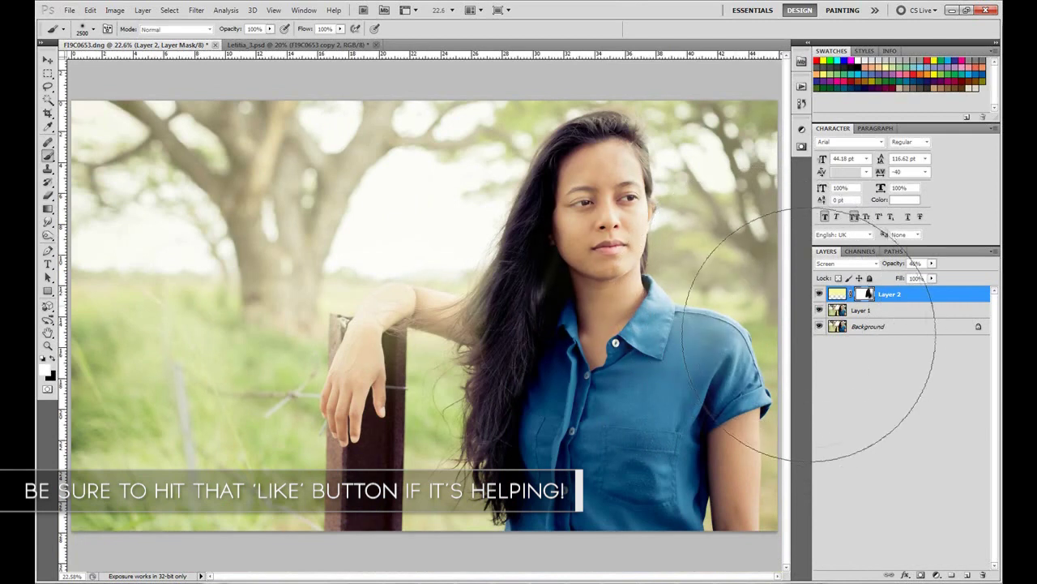
{"action": "scroll", "coordinate": [478, 353], "scroll_direction": "down", "scroll_amount": 2}
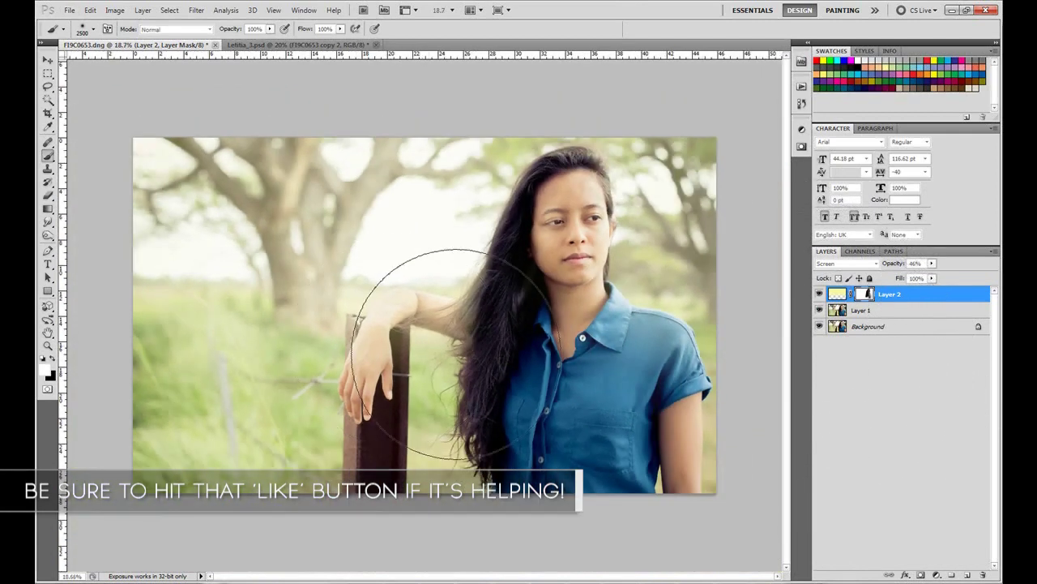
Switch the mask painting colour back to black and reduce the brush size to 300 px
{"action": "key", "text": "x"}
{"action": "key", "text": "bracketleft"}
{"action": "key", "text": "bracketleft"}
{"action": "key", "text": "bracketleft"}
{"action": "key", "text": "bracketleft"}
{"action": "key", "text": "bracketleft"}
{"action": "key", "text": "bracketleft"}
{"action": "key", "text": "bracketleft"}
{"action": "key", "text": "bracketleft"}
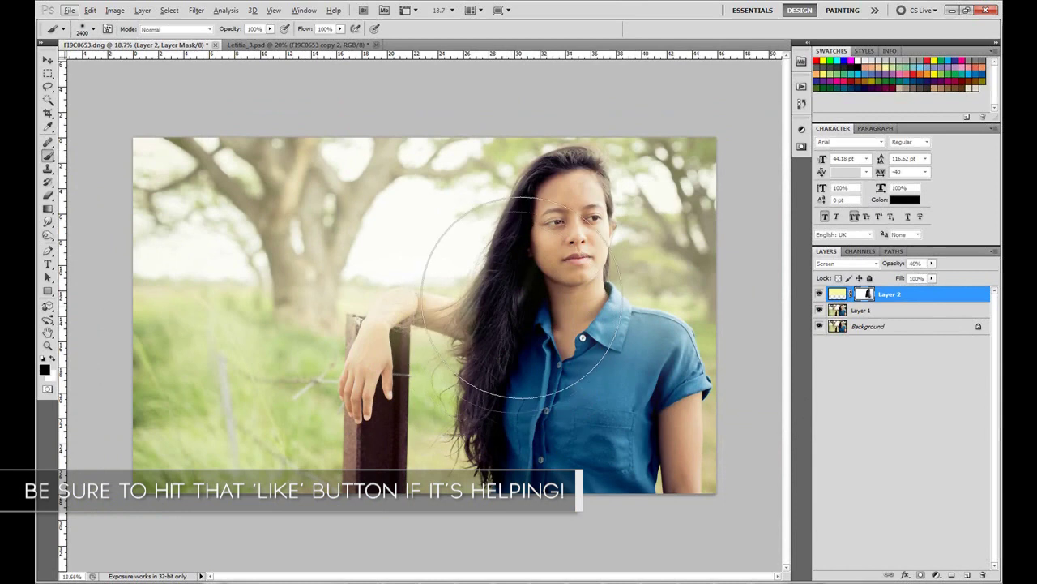
{"action": "key", "text": "bracketleft"}
{"action": "key", "text": "bracketleft"}
{"action": "key", "text": "bracketleft"}
{"action": "key", "text": "bracketleft"}
{"action": "key", "text": "bracketleft"}
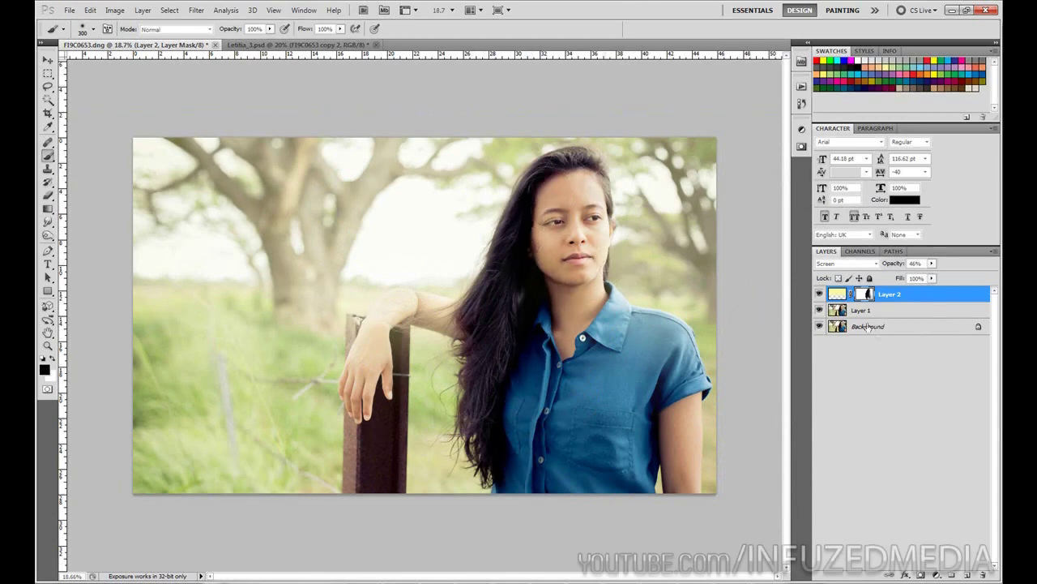
Create a new layer above the yellow one and set the foreground colour to pure white (ffffff)
{"action": "left_click", "coordinate": [970, 575]}
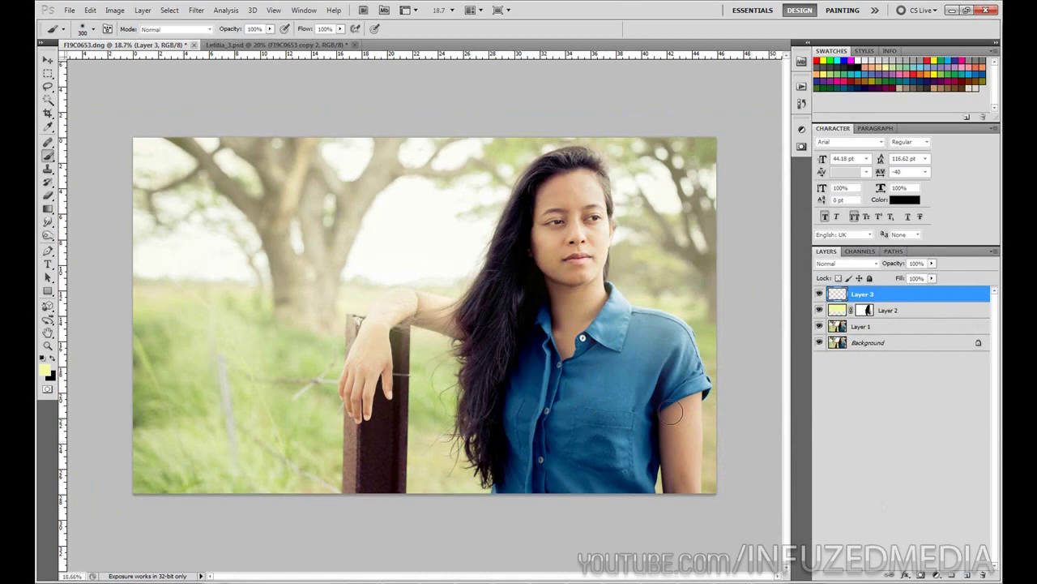
{"action": "key", "text": "d"}
{"action": "key", "text": "x"}
{"action": "left_click", "coordinate": [45, 369]}
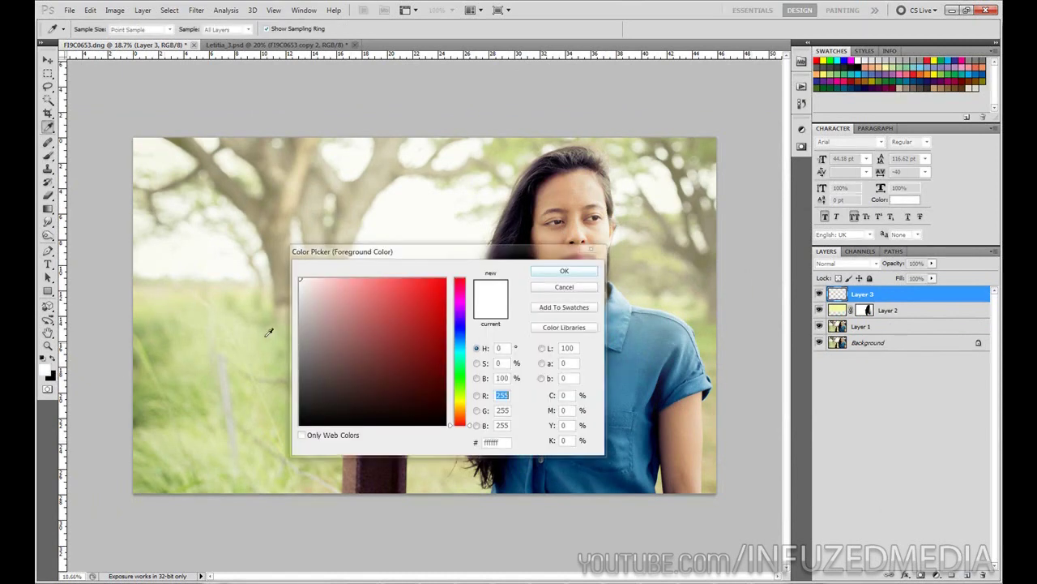
{"action": "key", "text": "Return"}
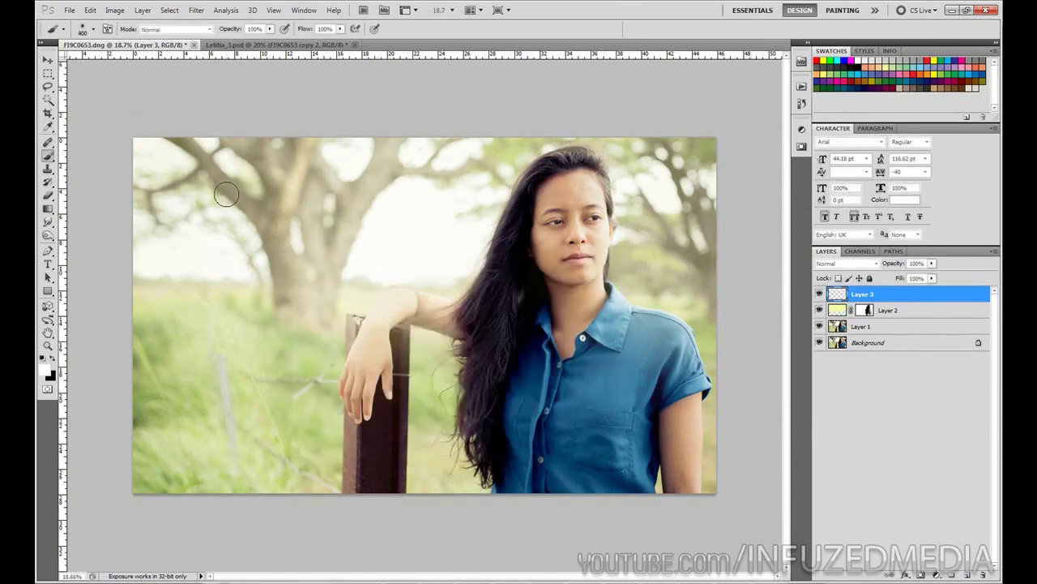
Enlarge the soft brush to 2500 px and paint white across the upper half of the photo on the new layer
{"action": "key", "text": "bracketright"}
{"action": "key", "text": "bracketright"}
{"action": "key", "text": "bracketright"}
{"action": "key", "text": "bracketright"}
{"action": "key", "text": "bracketright"}
{"action": "key", "text": "bracketright"}
{"action": "key", "text": "bracketright"}
{"action": "key", "text": "bracketright"}
{"action": "key", "text": "bracketright"}
{"action": "key", "text": "bracketright"}
{"action": "key", "text": "bracketright"}
{"action": "key", "text": "bracketright"}
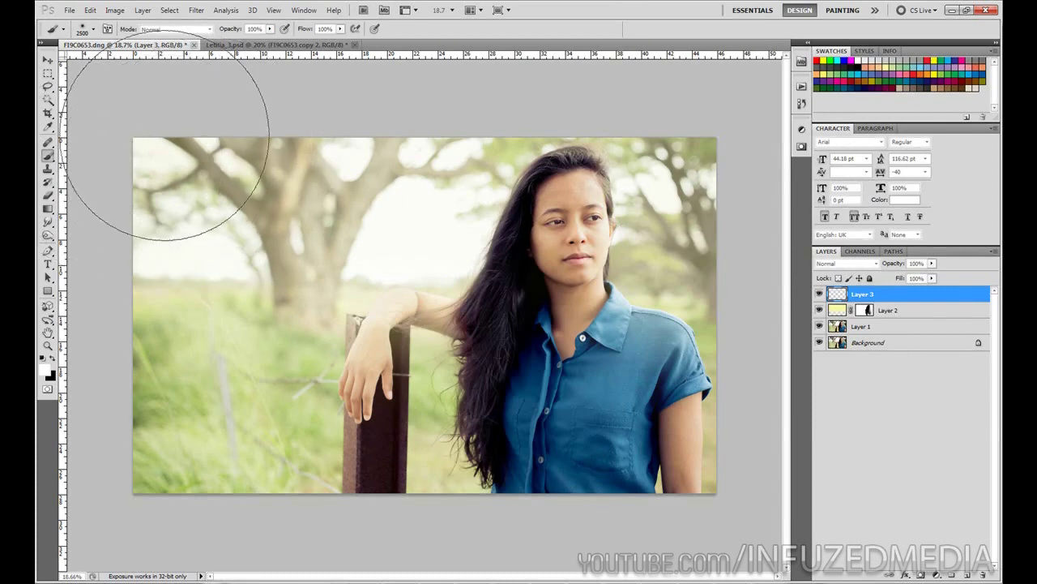
{"action": "mouse_move", "coordinate": [591, 139]}
{"action": "left_mouse_down"}
{"action": "mouse_move", "coordinate": [151, 162]}
{"action": "mouse_move", "coordinate": [215, 185]}
{"action": "mouse_move", "coordinate": [705, 215]}
{"action": "mouse_move", "coordinate": [123, 225]}
{"action": "mouse_move", "coordinate": [45, 144]}
{"action": "mouse_move", "coordinate": [45, 84]}
{"action": "left_mouse_up"}
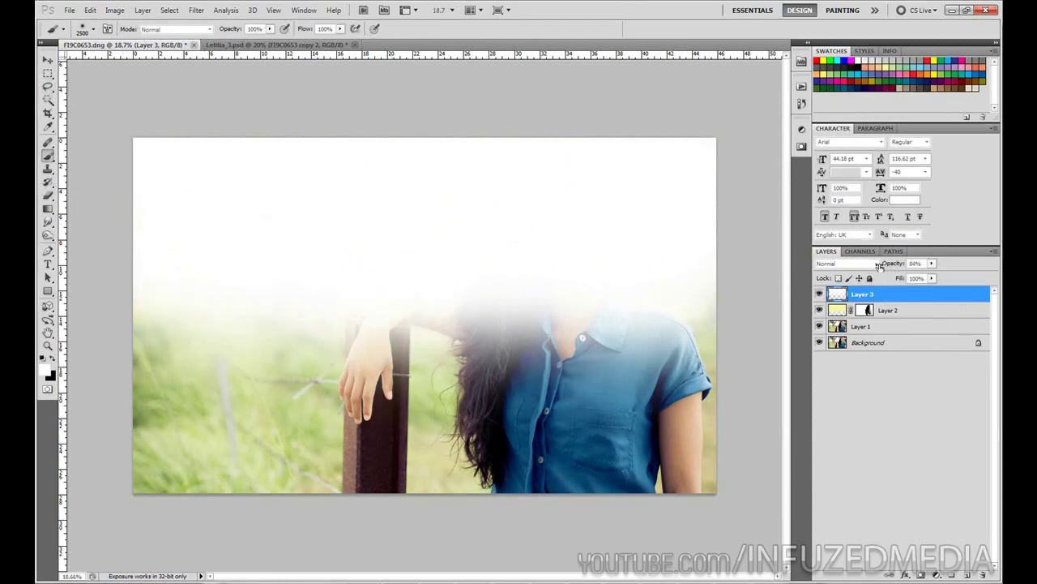
Lower the white layer's opacity to 31%, comparing the photo with and without it
{"action": "left_click_drag", "start_coordinate": [880, 265], "coordinate": [860, 265]}
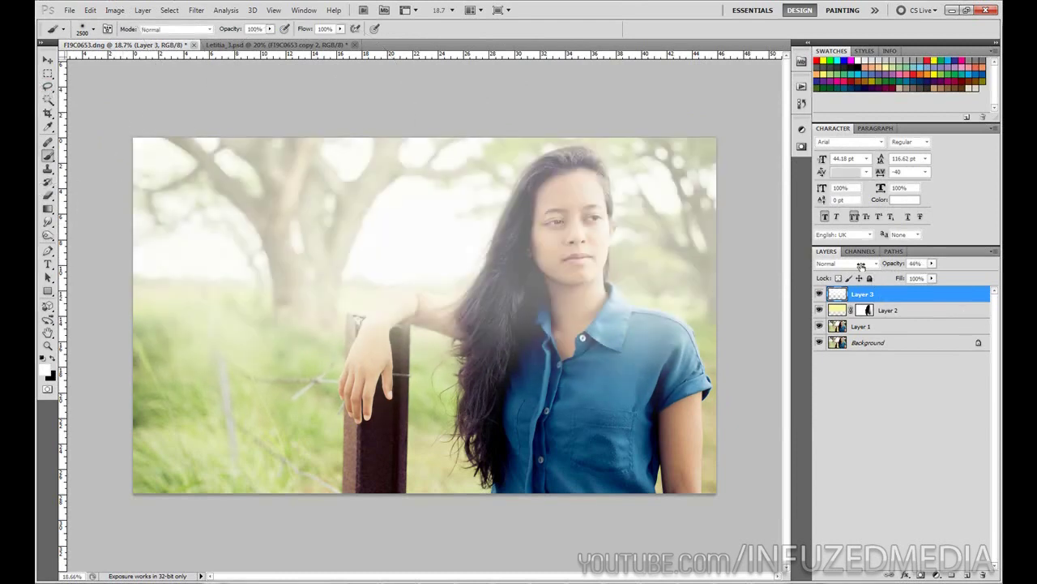
{"action": "left_click", "coordinate": [820, 293]}
{"action": "left_click", "coordinate": [819, 293]}
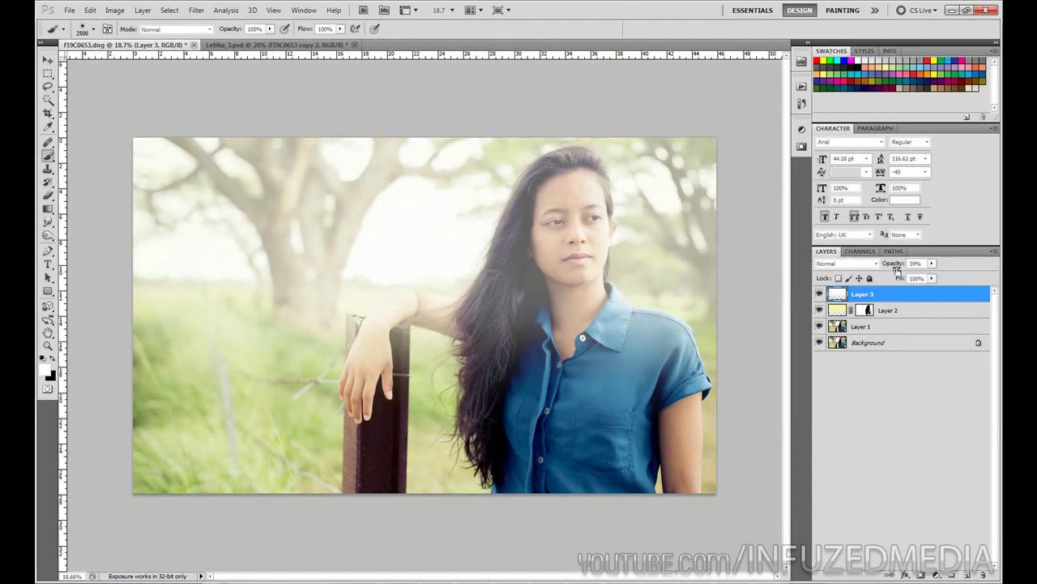
{"action": "left_click_drag", "start_coordinate": [897, 268], "coordinate": [889, 267]}
{"action": "left_click", "coordinate": [819, 294]}
{"action": "left_click", "coordinate": [820, 293]}
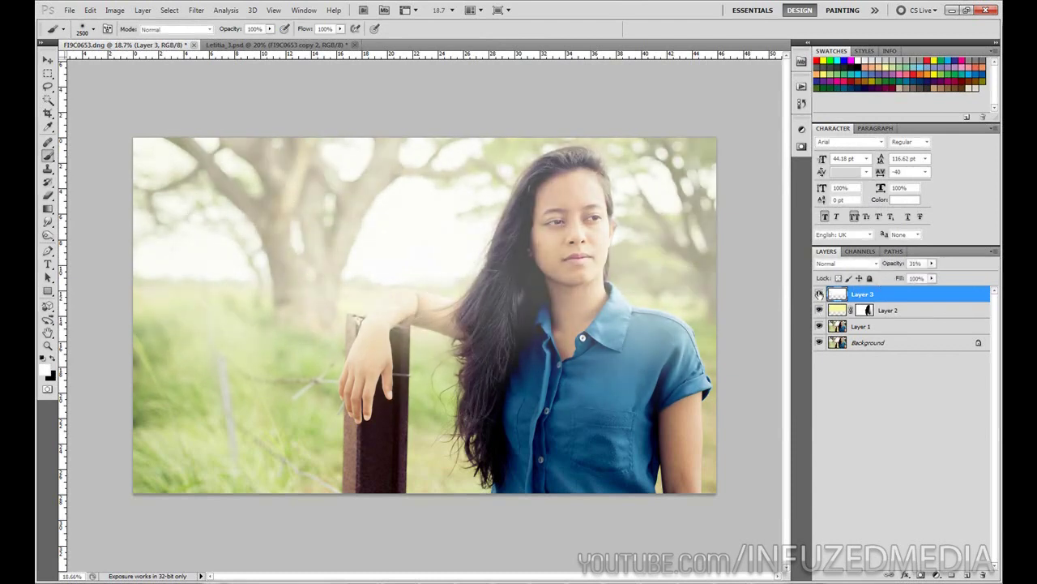
Add a layer mask to the white layer and set a soft black brush to 700 px
{"action": "left_click", "coordinate": [920, 574]}
{"action": "key", "text": "x"}
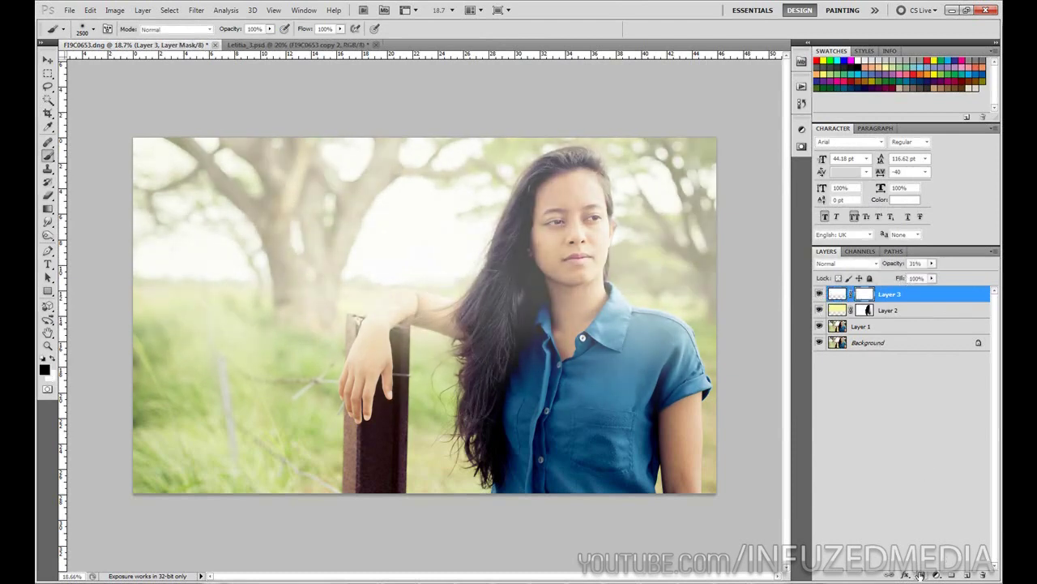
{"action": "key", "text": "bracketleft"}
{"action": "key", "text": "bracketleft"}
{"action": "key", "text": "bracketleft"}
{"action": "key", "text": "bracketleft"}
{"action": "key", "text": "bracketleft"}
{"action": "key", "text": "bracketleft"}
{"action": "key", "text": "bracketleft"}
{"action": "key", "text": "bracketleft"}
{"action": "key", "text": "bracketleft"}
{"action": "key", "text": "bracketleft"}
{"action": "key", "text": "bracketleft"}
{"action": "key", "text": "bracketleft"}
{"action": "key", "text": "bracketleft"}
{"action": "key", "text": "bracketleft"}
{"action": "key", "text": "bracketleft"}
{"action": "key", "text": "bracketleft"}
{"action": "key", "text": "bracketleft"}
{"action": "key", "text": "bracketleft"}
Paint black on the white layer's mask over the woman's face, shirt, hair and arm, and mask her arm on the yellow layer too
{"action": "mouse_move", "coordinate": [568, 215]}
{"action": "left_mouse_down"}
{"action": "mouse_move", "coordinate": [559, 298]}
{"action": "mouse_move", "coordinate": [571, 348]}
{"action": "mouse_move", "coordinate": [564, 297]}
{"action": "mouse_move", "coordinate": [539, 312]}
{"action": "mouse_move", "coordinate": [503, 308]}
{"action": "mouse_move", "coordinate": [546, 206]}
{"action": "mouse_move", "coordinate": [523, 243]}
{"action": "mouse_move", "coordinate": [535, 222]}
{"action": "mouse_move", "coordinate": [582, 178]}
{"action": "left_mouse_up"}
{"action": "left_click_drag", "start_coordinate": [592, 346], "coordinate": [619, 343]}
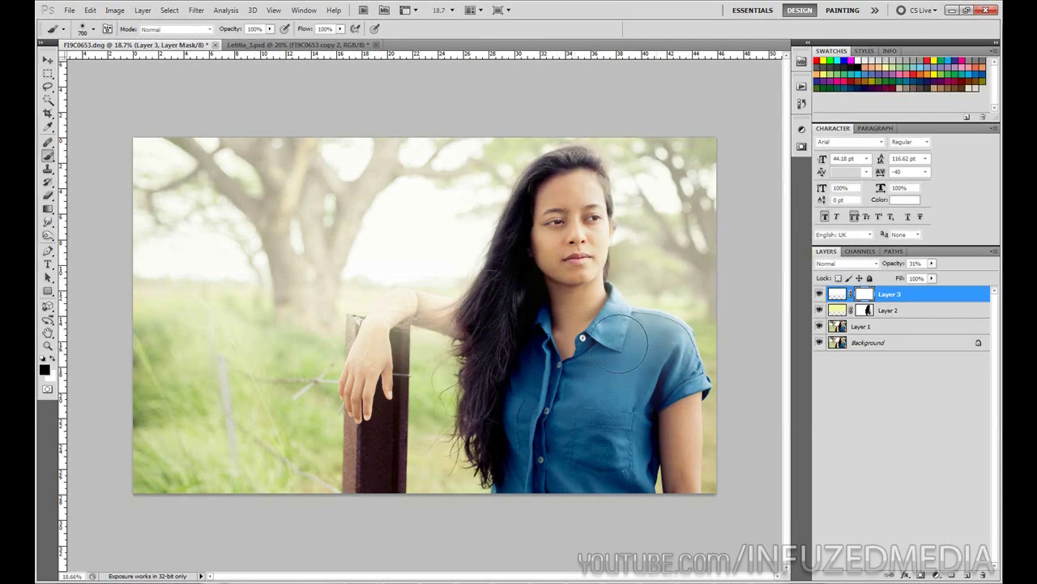
{"action": "mouse_move", "coordinate": [530, 389]}
{"action": "left_mouse_down"}
{"action": "mouse_move", "coordinate": [457, 287]}
{"action": "mouse_move", "coordinate": [420, 308]}
{"action": "mouse_move", "coordinate": [384, 389]}
{"action": "left_mouse_up"}
{"action": "left_click", "coordinate": [867, 309]}
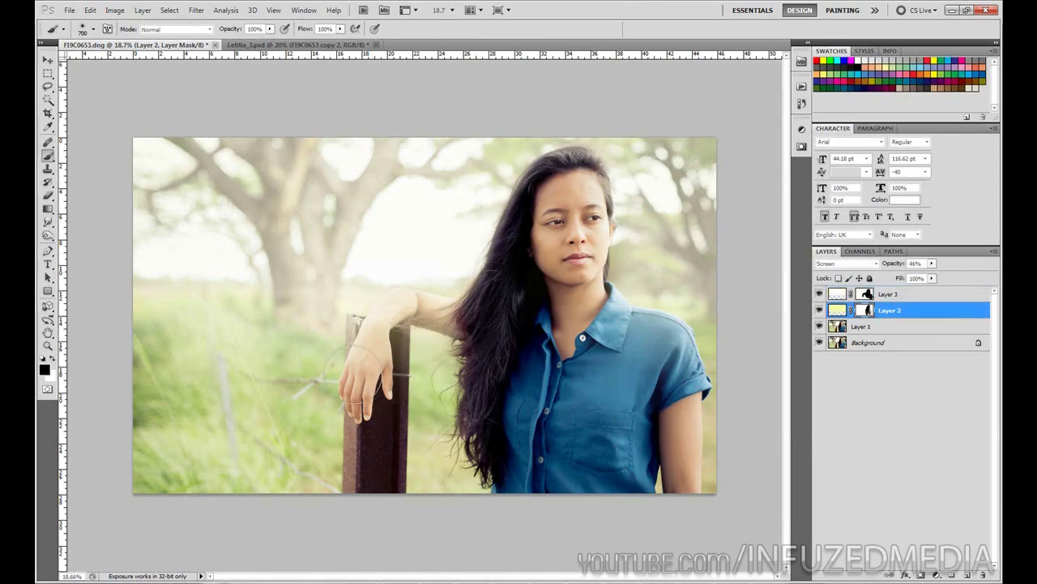
{"action": "left_click", "coordinate": [873, 296]}
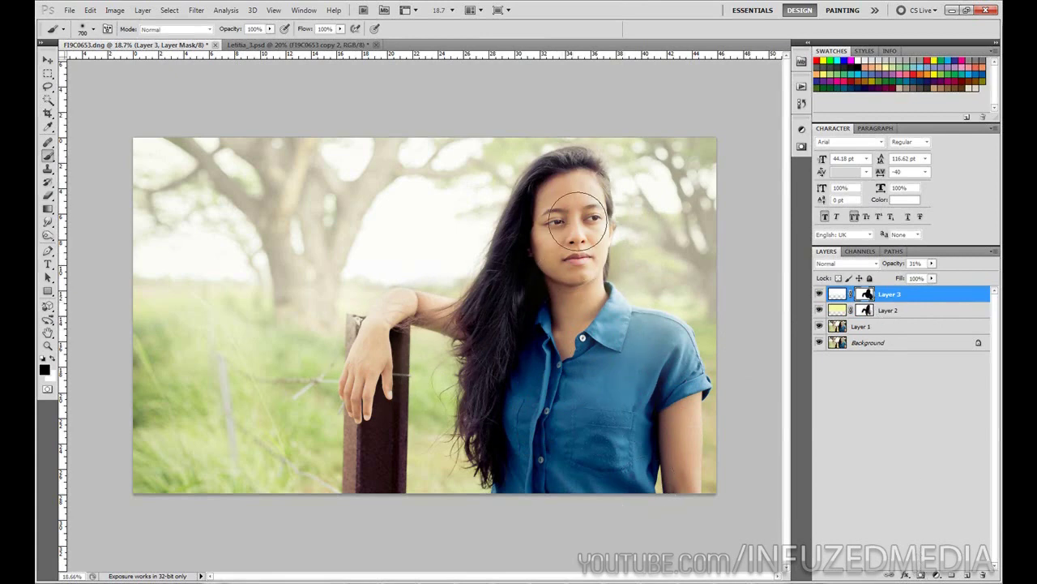
{"action": "scroll", "coordinate": [565, 302], "scroll_direction": "down", "scroll_amount": 5}
{"action": "scroll", "coordinate": [567, 303], "scroll_direction": "up", "scroll_amount": 1}
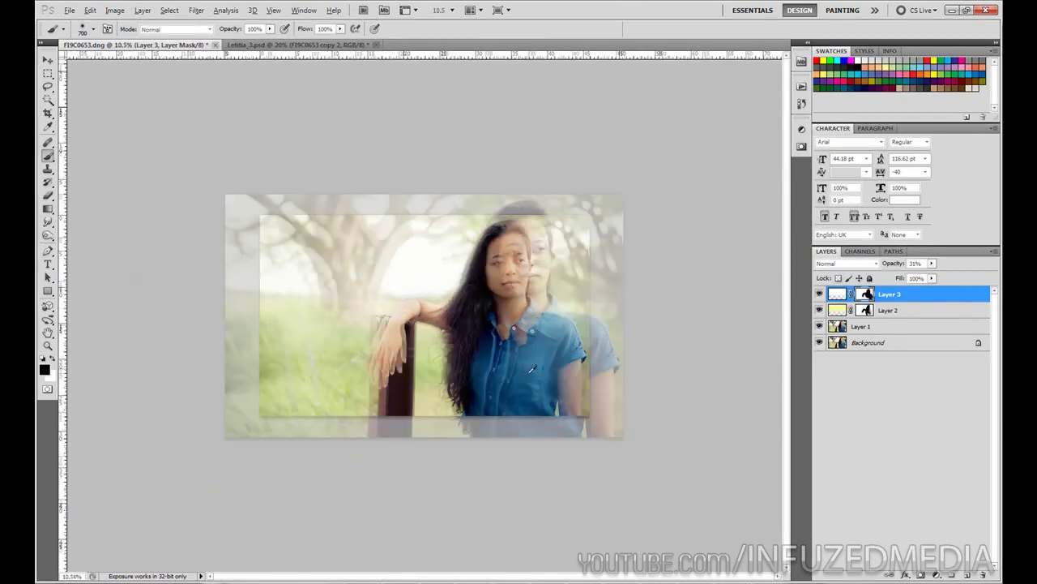
{"action": "scroll", "coordinate": [414, 316], "scroll_direction": "up", "scroll_amount": 1}
{"action": "scroll", "coordinate": [419, 315], "scroll_direction": "up", "scroll_amount": 1}
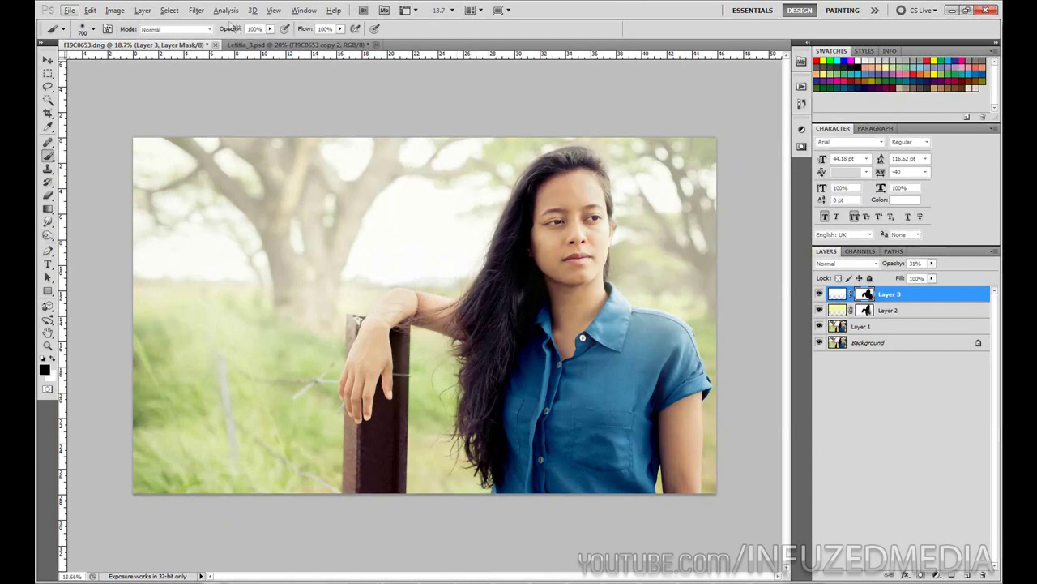
Open the Lens Flares folder in Windows Explorer and place the Flare_25 image into the photo as a new layer
{"action": "left_click", "coordinate": [48, 73]}
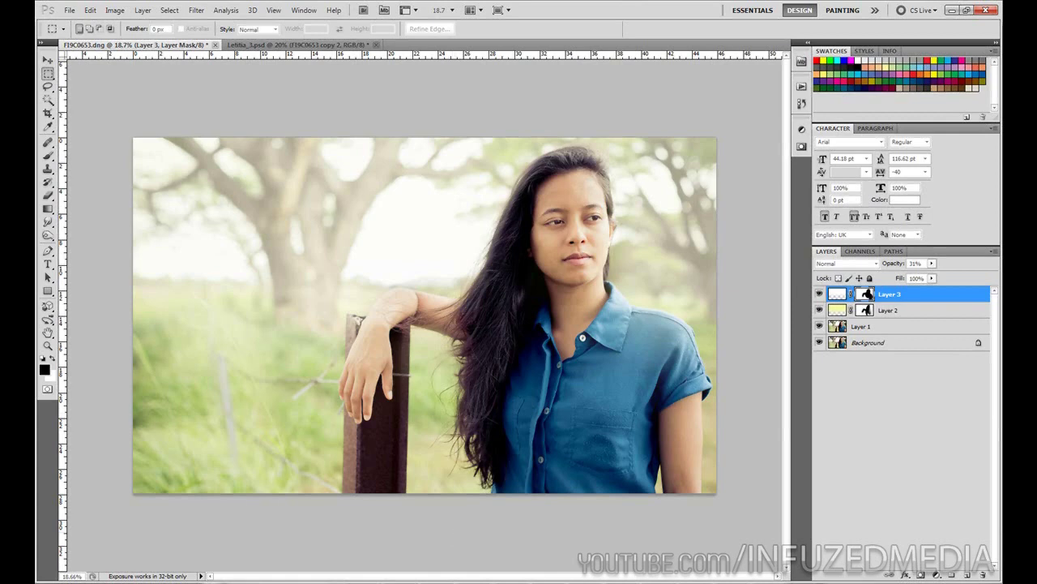
{"action": "mouse_move", "coordinate": [732, 580]}
{"action": "left_click", "coordinate": [787, 548]}
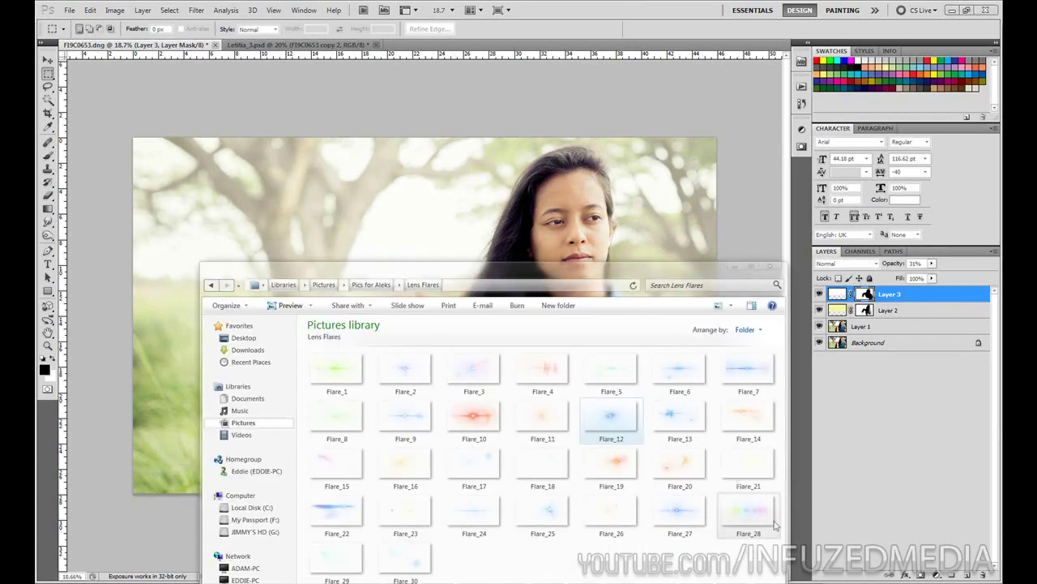
{"action": "double_click", "coordinate": [547, 277]}
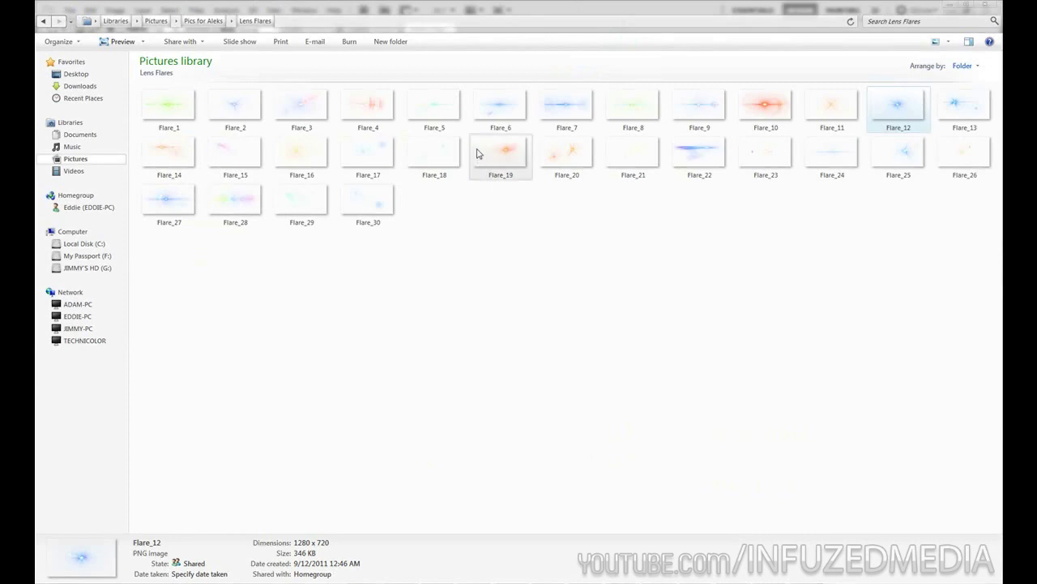
{"action": "mouse_move", "coordinate": [455, 153]}
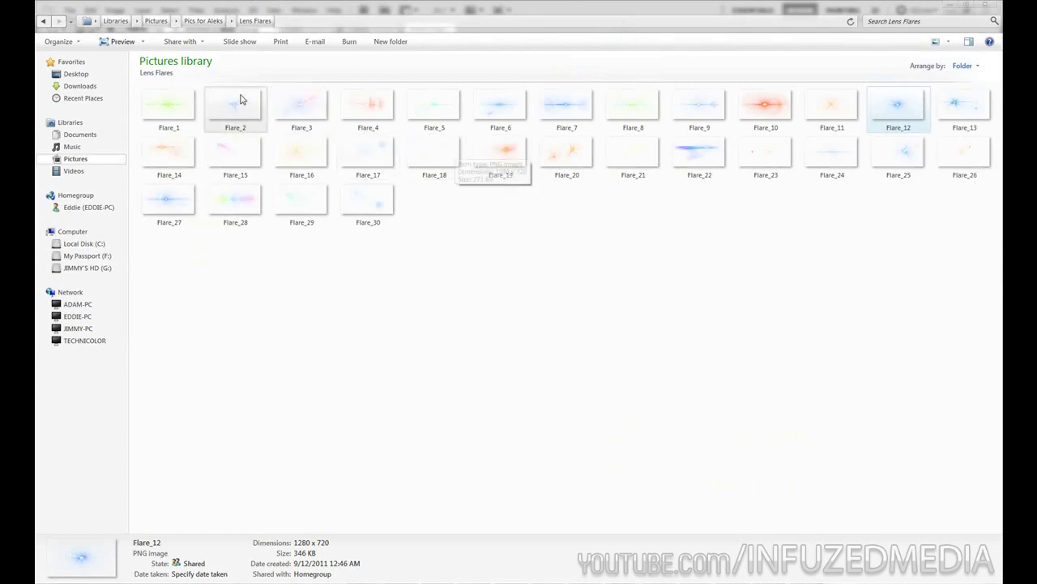
{"action": "left_click_drag", "start_coordinate": [880, 252], "coordinate": [446, 240]}
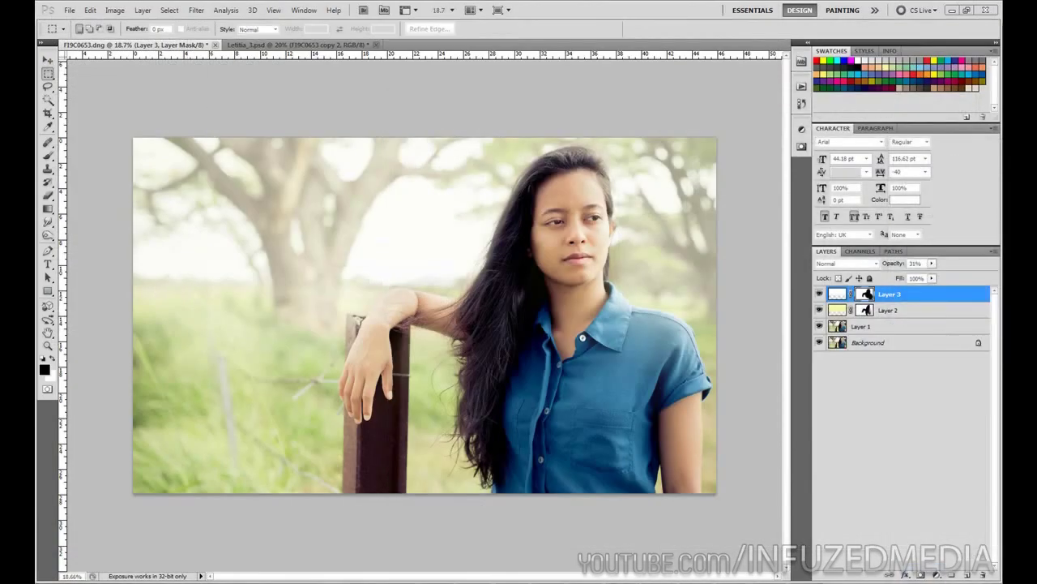
{"action": "left_click_drag", "start_coordinate": [619, 203], "coordinate": [551, 236]}
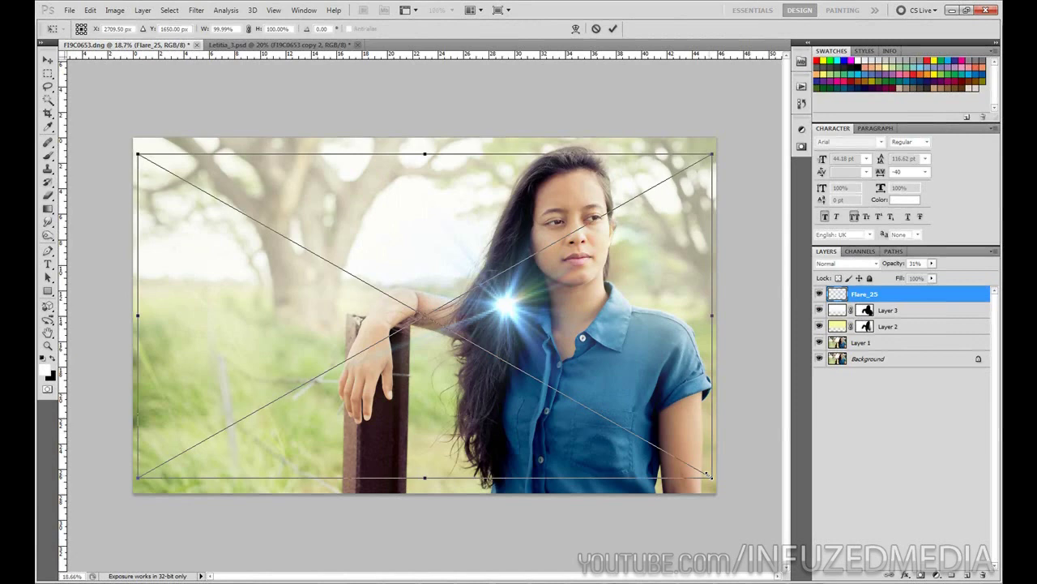
Enlarge the placed lens flare proportionally to about 164% and move its bright centre beside the woman's hair, above her arm
{"action": "left_click_drag", "start_coordinate": [713, 479], "coordinate": [849, 572]}
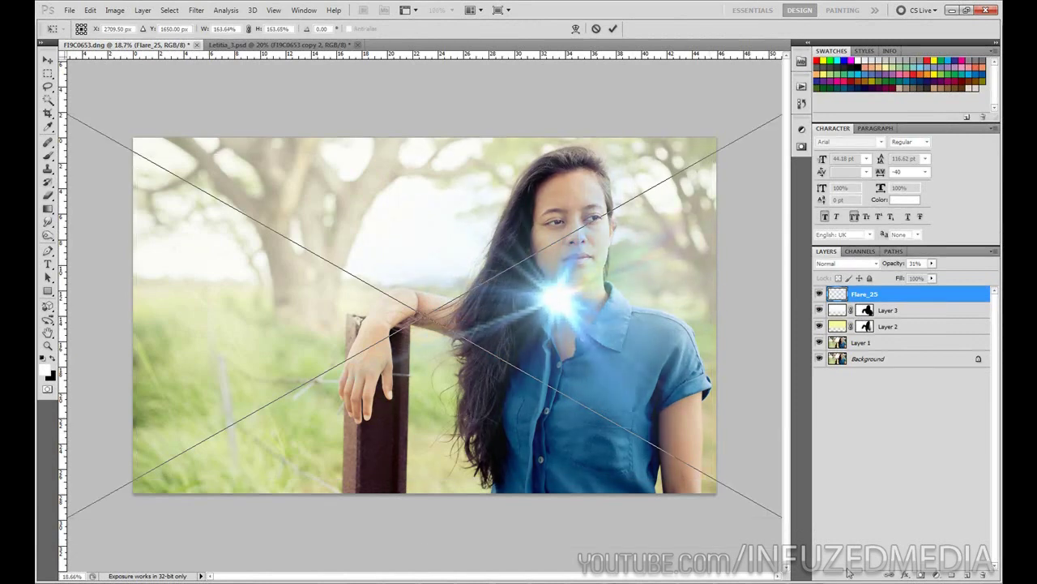
{"action": "left_click_drag", "start_coordinate": [617, 436], "coordinate": [528, 420]}
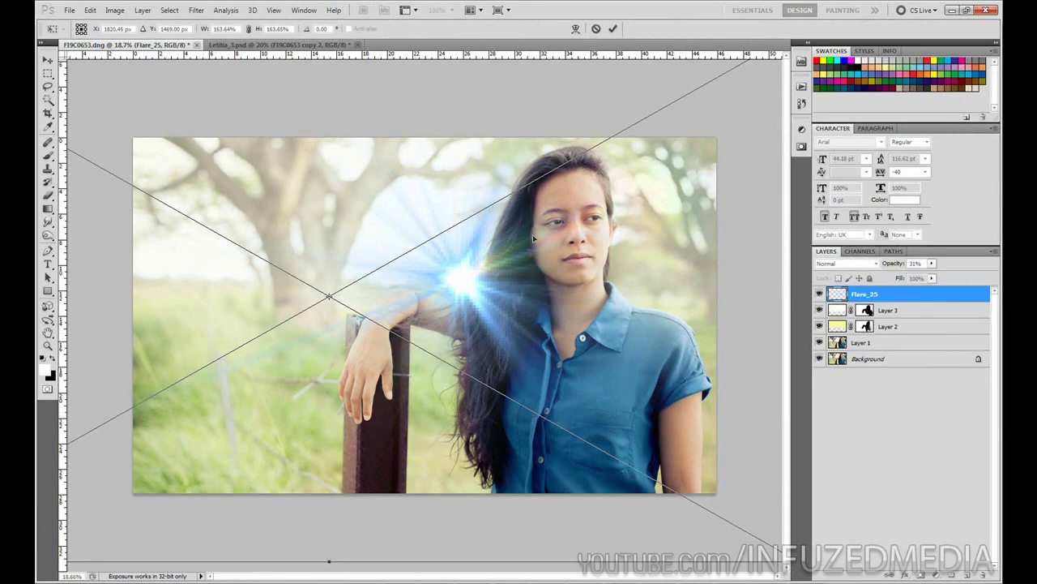
{"action": "left_click_drag", "start_coordinate": [513, 288], "coordinate": [514, 290]}
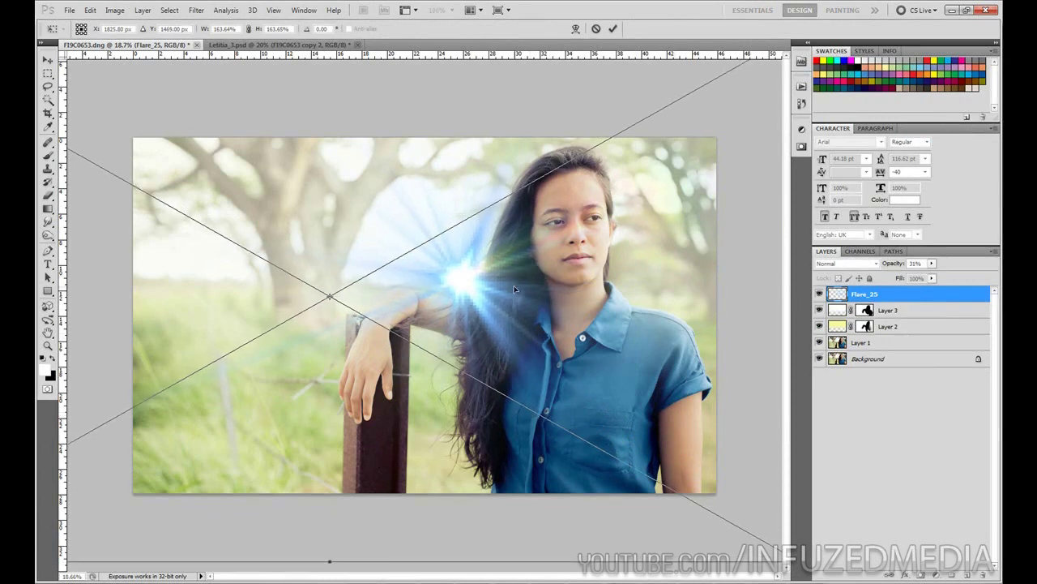
Rotate the lens flare about 6.56°, shift it slightly up and left, and apply the transformation
{"action": "key", "text": "ctrl+minus"}
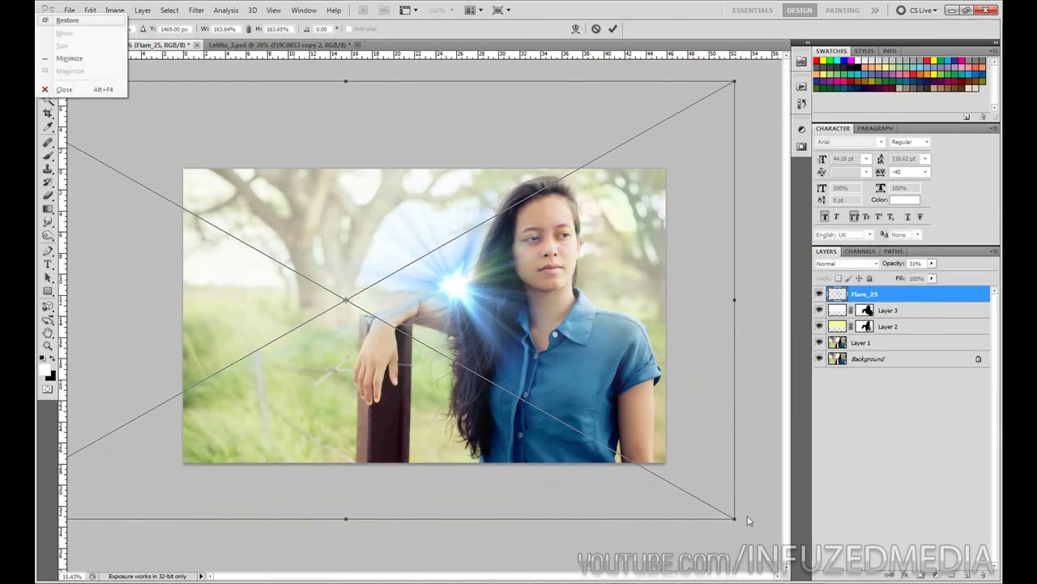
{"action": "left_click_drag", "start_coordinate": [744, 513], "coordinate": [661, 525]}
{"action": "left_click_drag", "start_coordinate": [532, 476], "coordinate": [520, 459]}
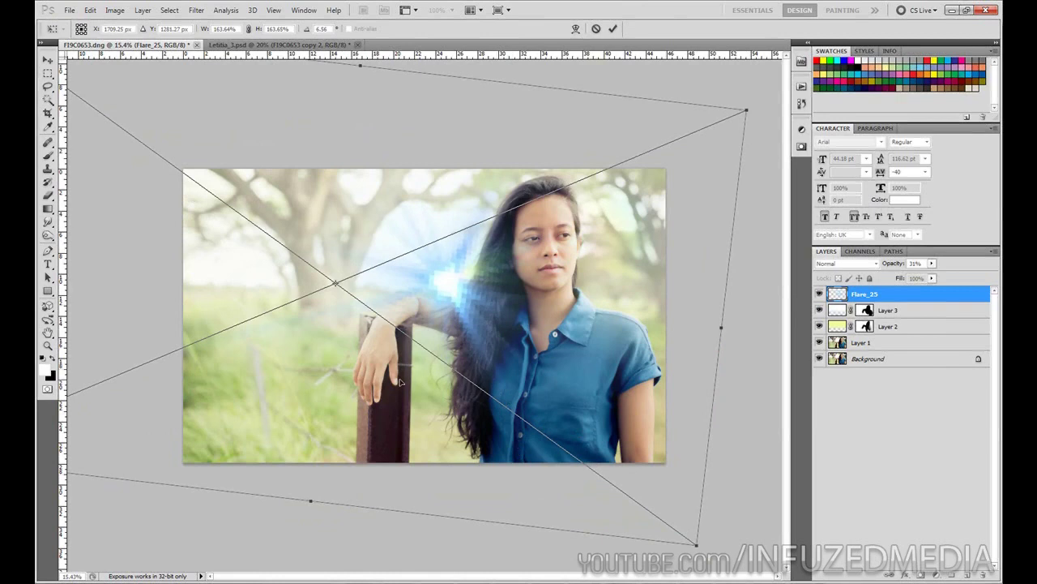
{"action": "key", "text": "m"}
{"action": "key", "text": "ctrl+0"}
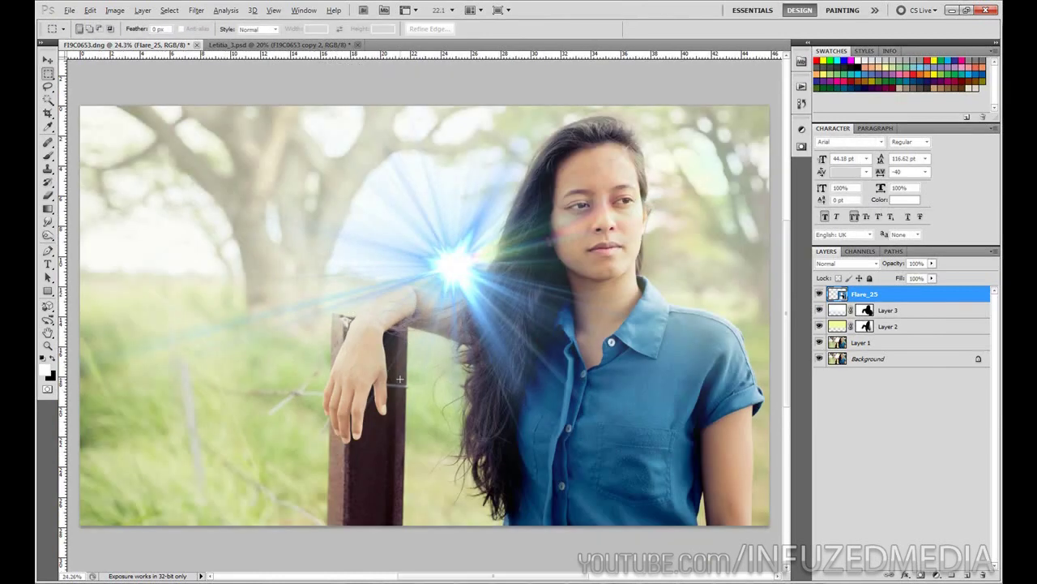
{"action": "key", "text": "ctrl+plus"}
{"action": "key", "text": "ctrl+0"}
Set the Flare_25 layer's blend mode to Screen
{"action": "left_click", "coordinate": [843, 263]}
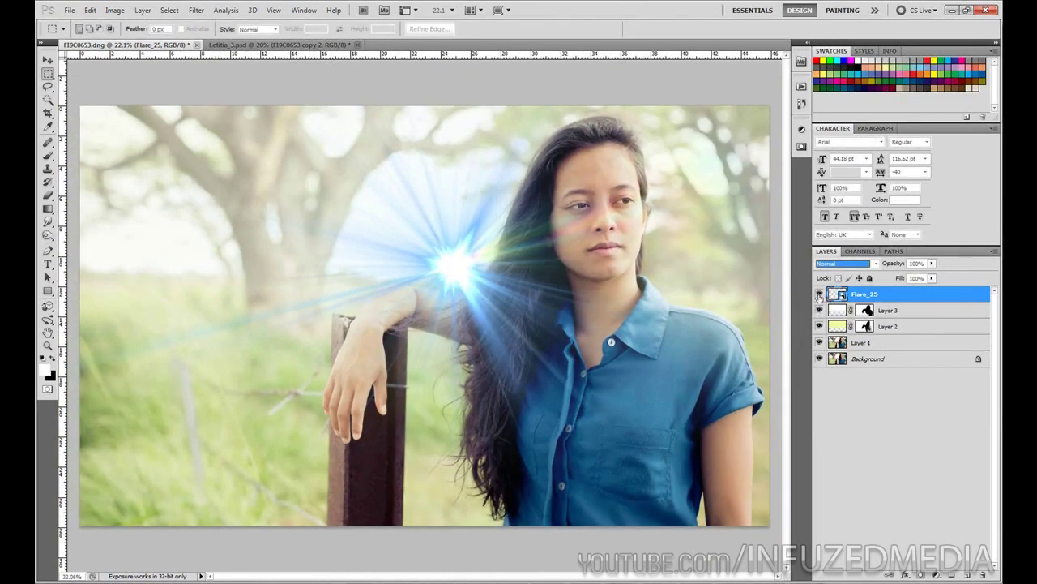
{"action": "left_click", "coordinate": [836, 265]}
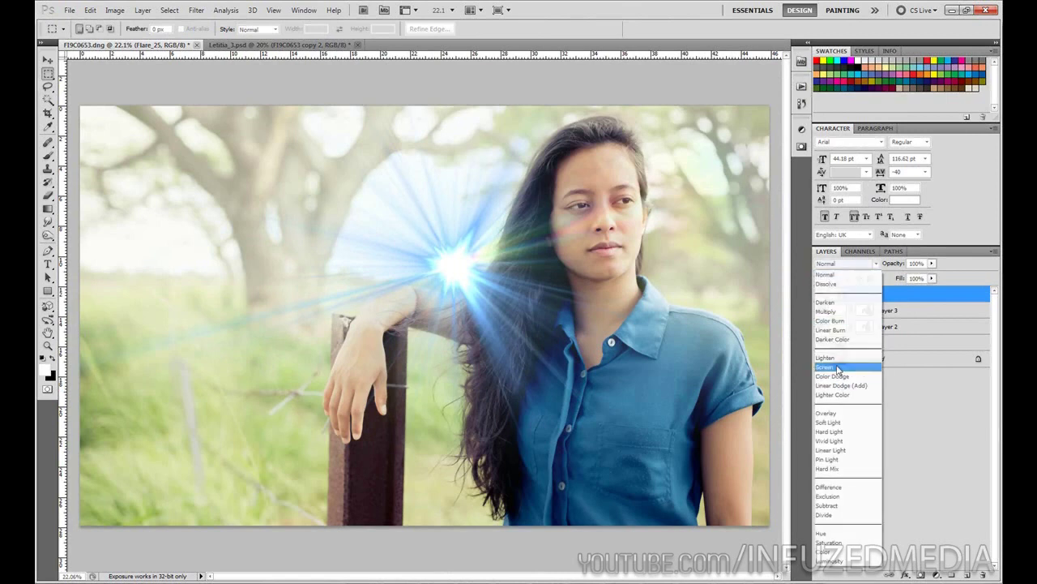
{"action": "left_click", "coordinate": [835, 366]}
{"action": "key", "text": "Return"}
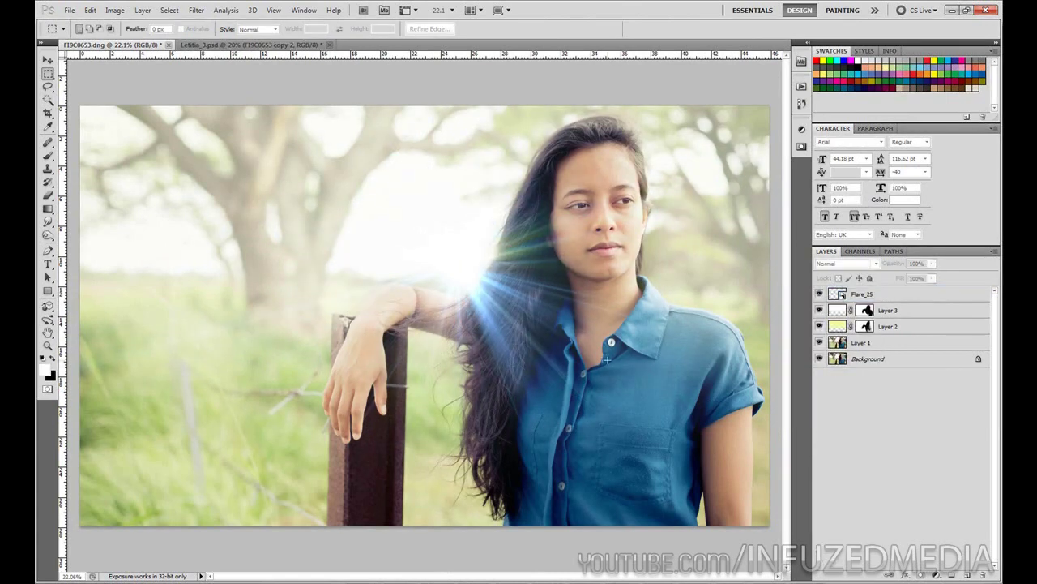
Rasterize the Flare_25 layer and colorize it to a warm tone with Hue/Saturation at hue 29, saturation 25 and lightness 0
{"action": "right_click", "coordinate": [861, 295]}
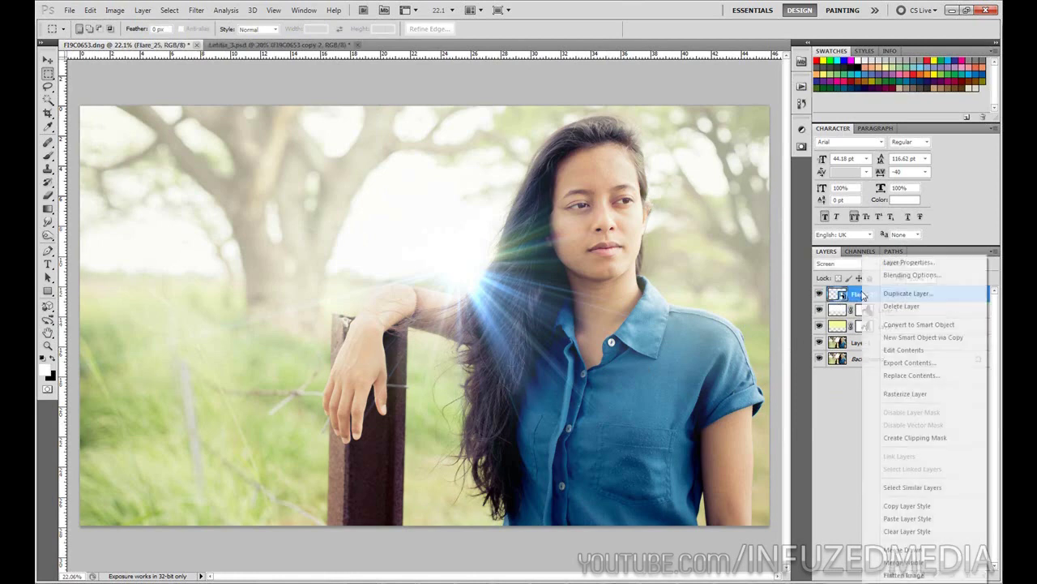
{"action": "left_click", "coordinate": [887, 394]}
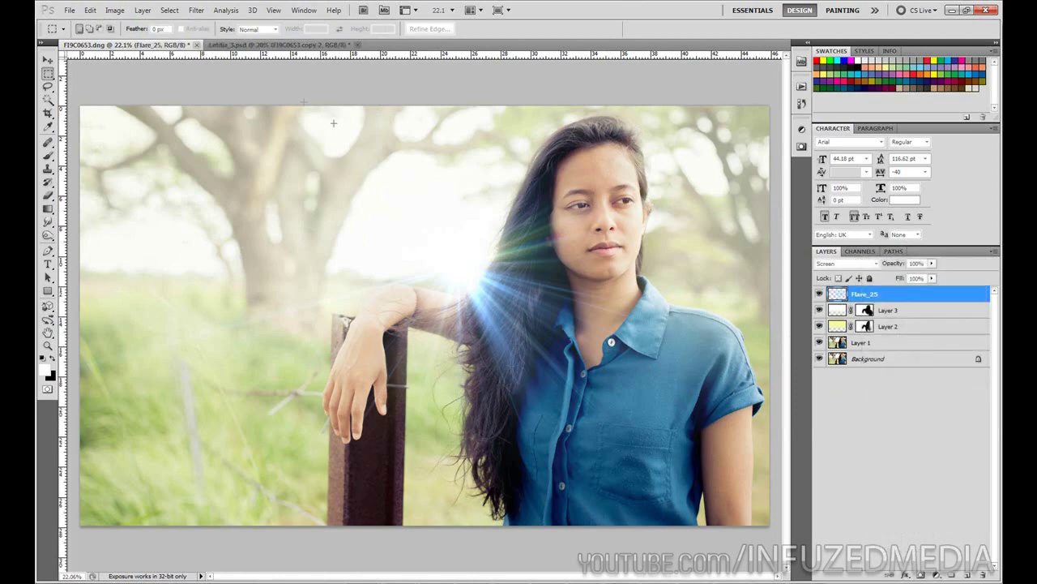
{"action": "left_click", "coordinate": [114, 10]}
{"action": "mouse_move", "coordinate": [130, 42]}
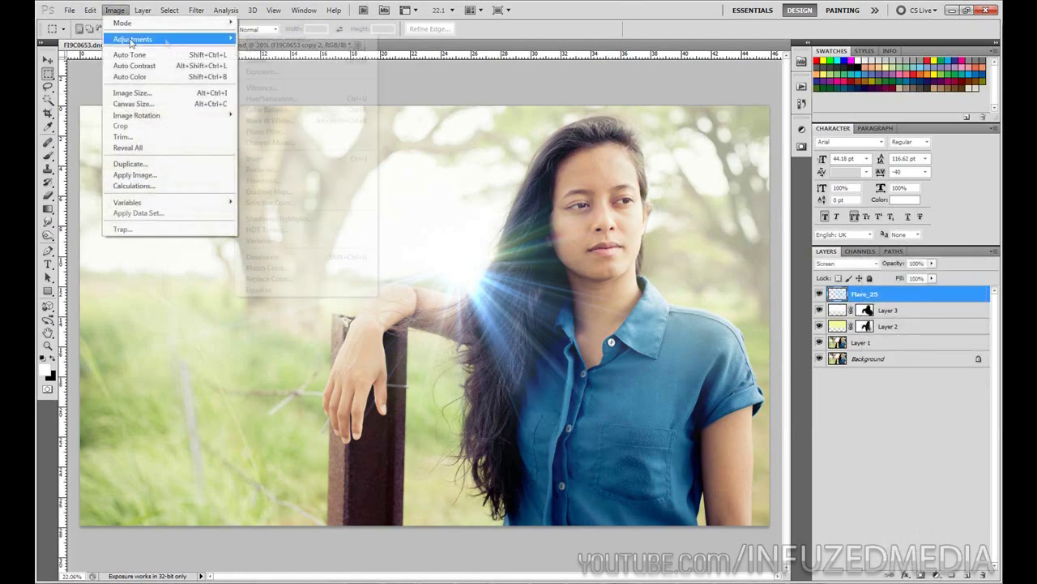
{"action": "left_click", "coordinate": [272, 98]}
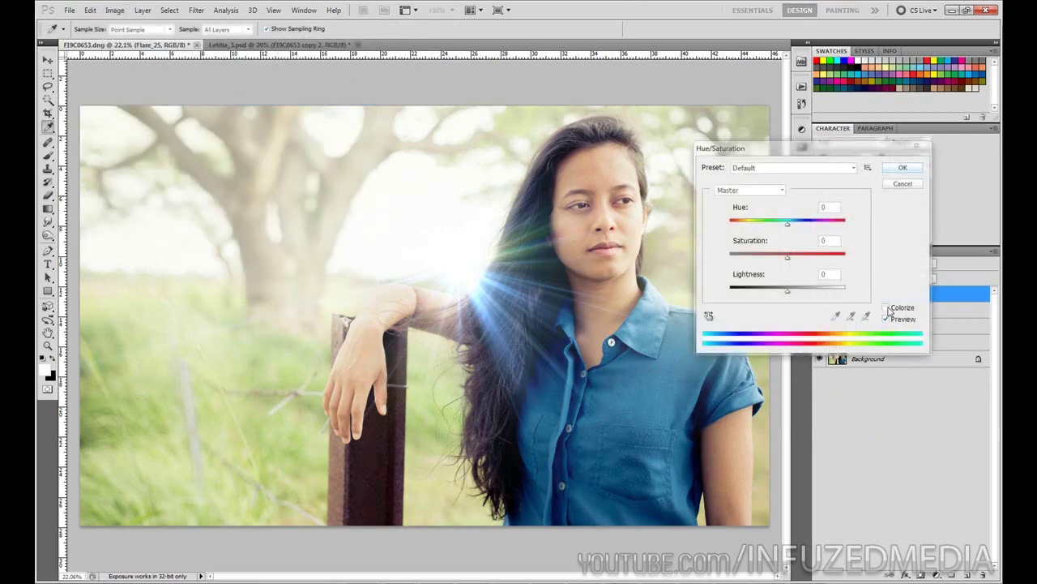
{"action": "left_click", "coordinate": [888, 308]}
{"action": "left_click_drag", "start_coordinate": [731, 226], "coordinate": [746, 227]}
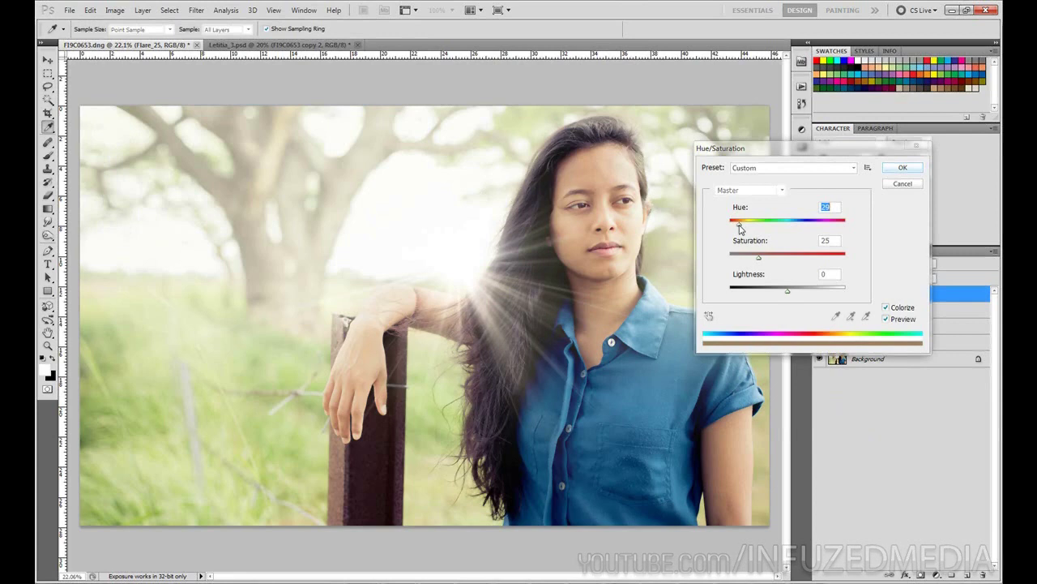
{"action": "left_click", "coordinate": [899, 170]}
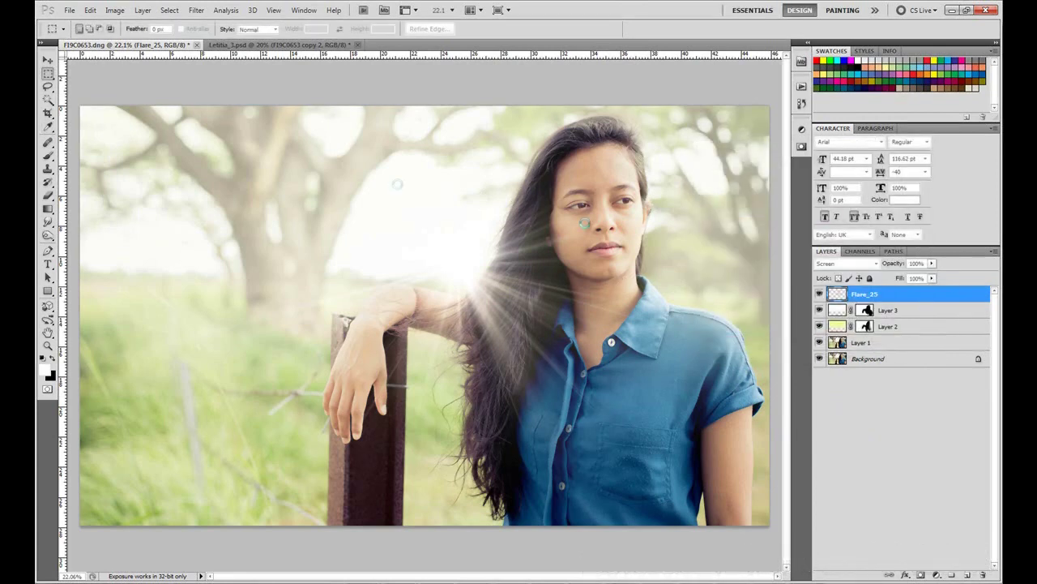
Review the whole portrait and compare its glow with the finished version in the other open document
{"action": "left_click", "coordinate": [49, 74]}
{"action": "scroll", "coordinate": [244, 142], "scroll_direction": "down", "scroll_amount": 3}
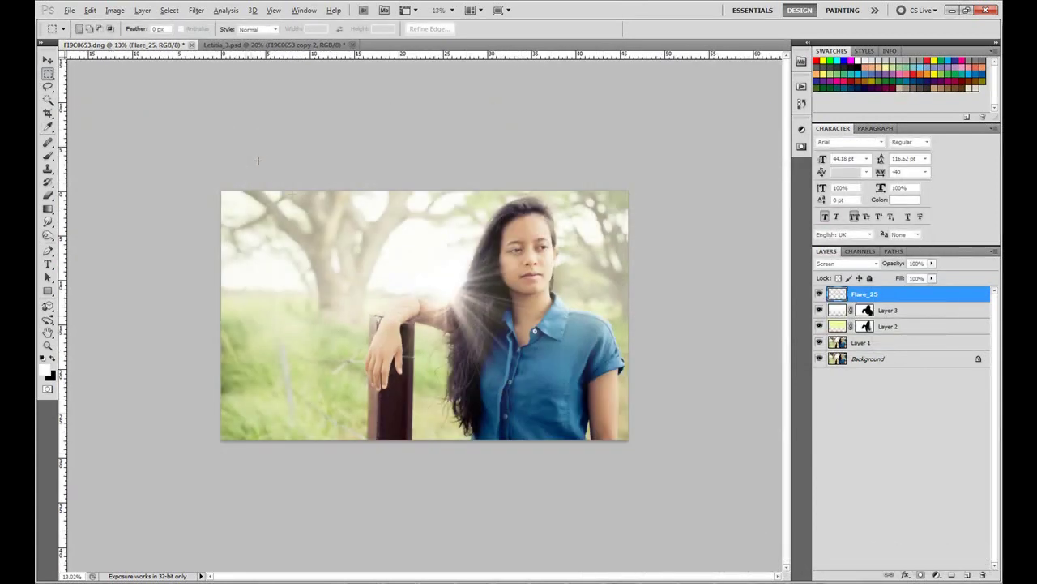
{"action": "scroll", "coordinate": [348, 226], "scroll_direction": "up", "scroll_amount": 1}
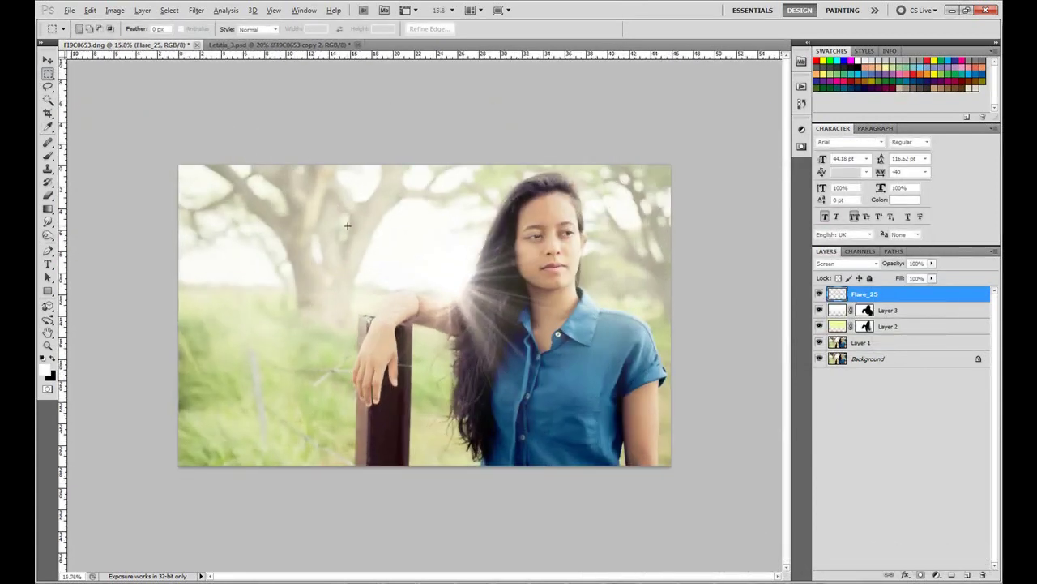
{"action": "left_click", "coordinate": [247, 44]}
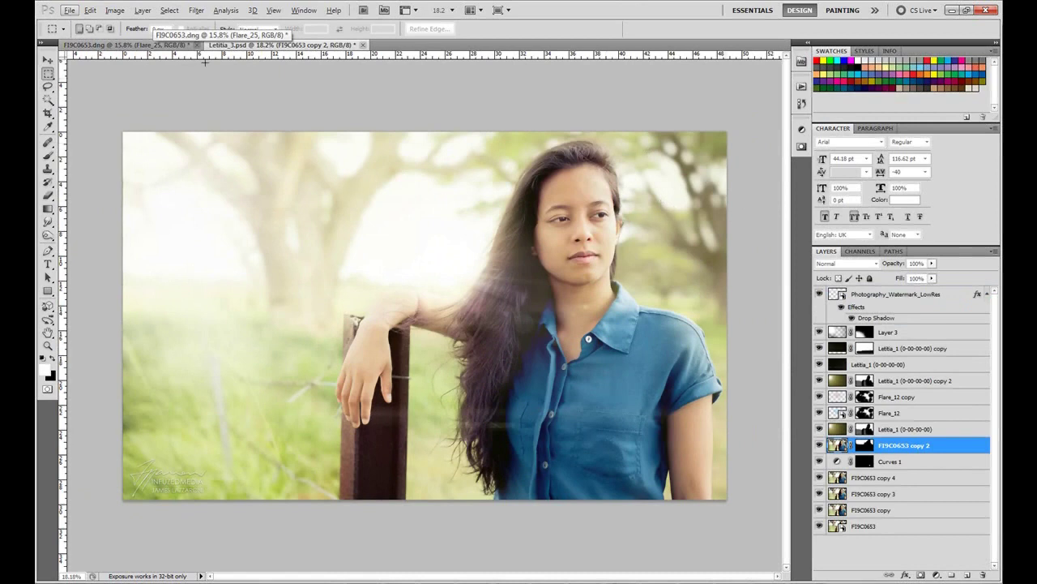
{"action": "left_click", "coordinate": [158, 44]}
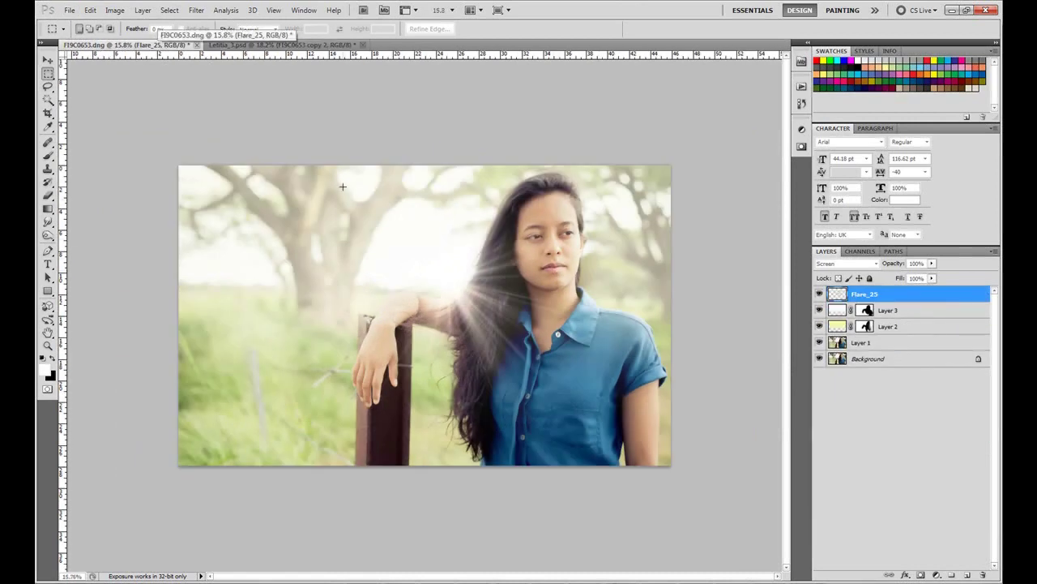
{"action": "scroll", "coordinate": [539, 206], "scroll_direction": "up", "scroll_amount": 2}
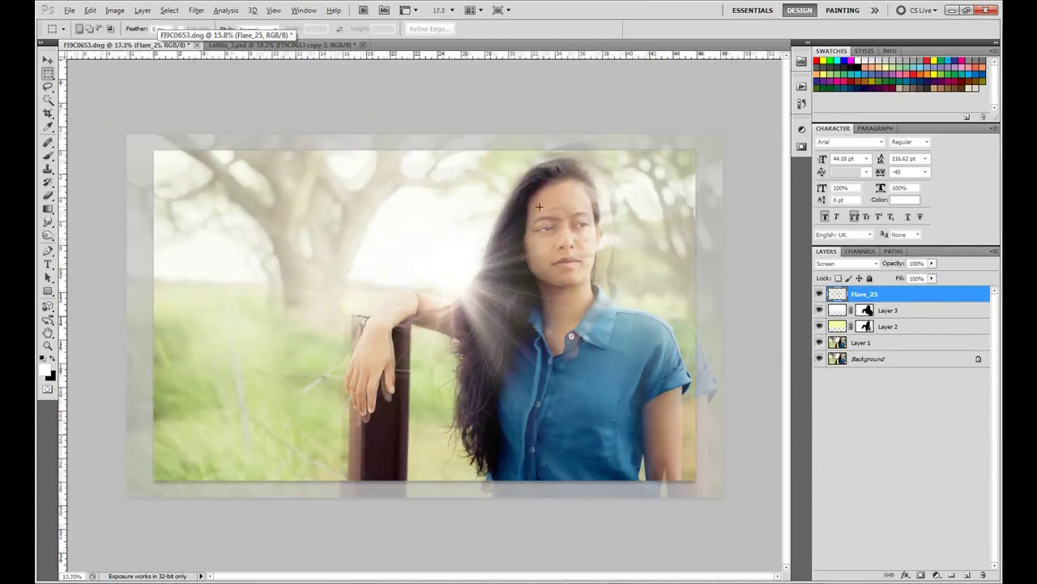